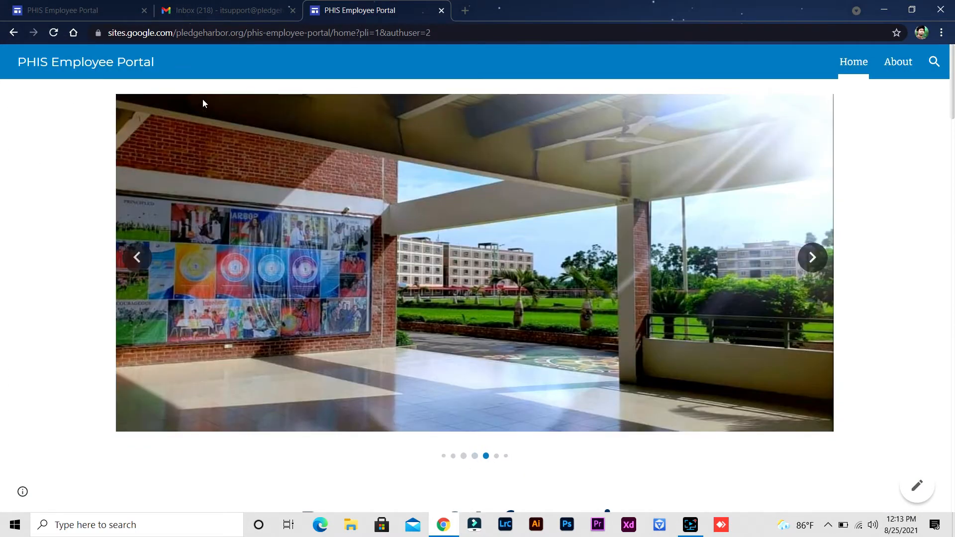
Step: Open the Personal Files resource from the employee portal's Resource & Information section
scroll(498, 291, "down", 5)
scroll(494, 296, "up", 4)
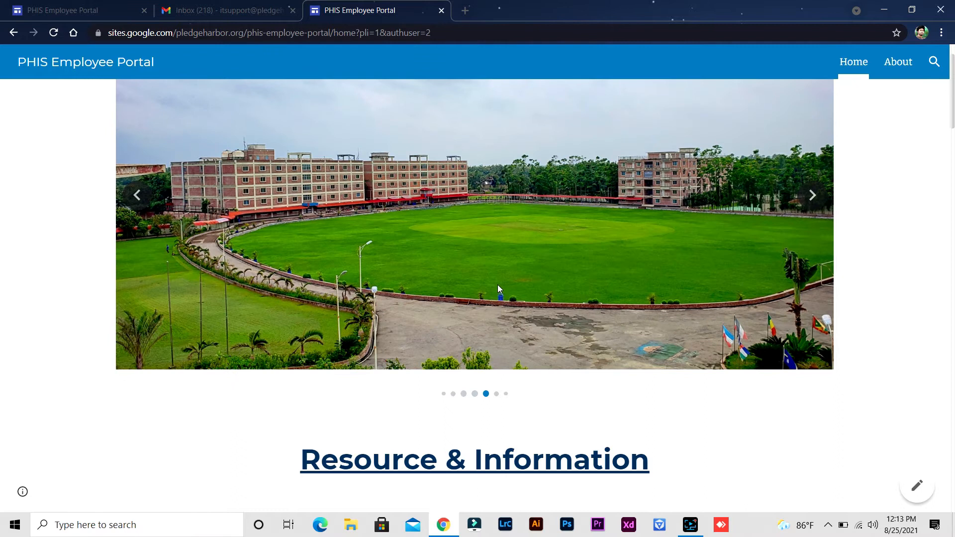
scroll(416, 313, "down", 6)
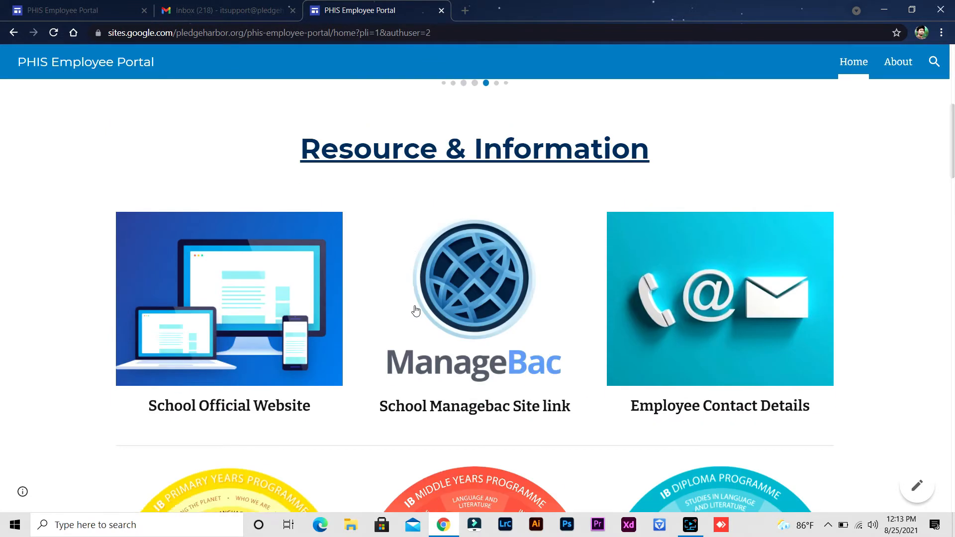
scroll(417, 312, "down", 4)
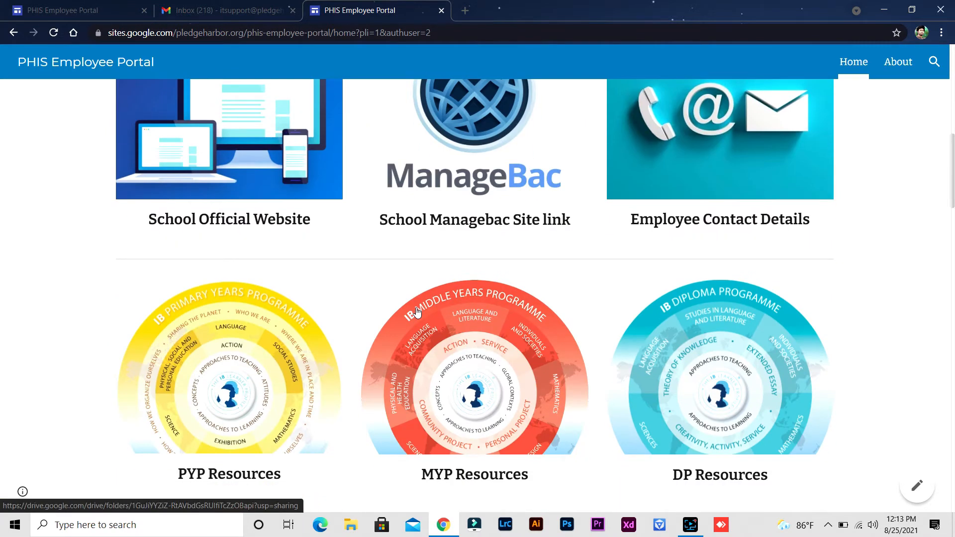
scroll(417, 312, "down", 7)
scroll(417, 312, "down", 6)
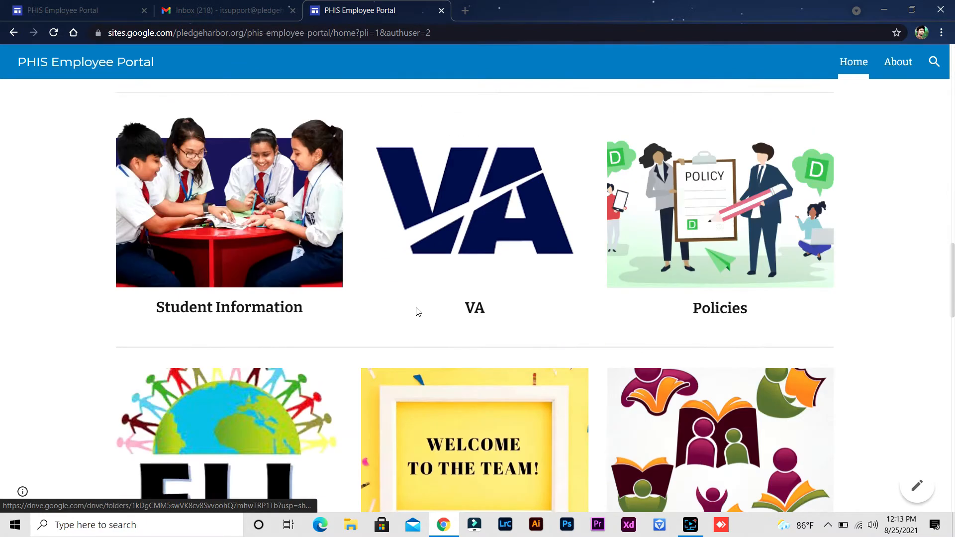
scroll(417, 312, "down", 15)
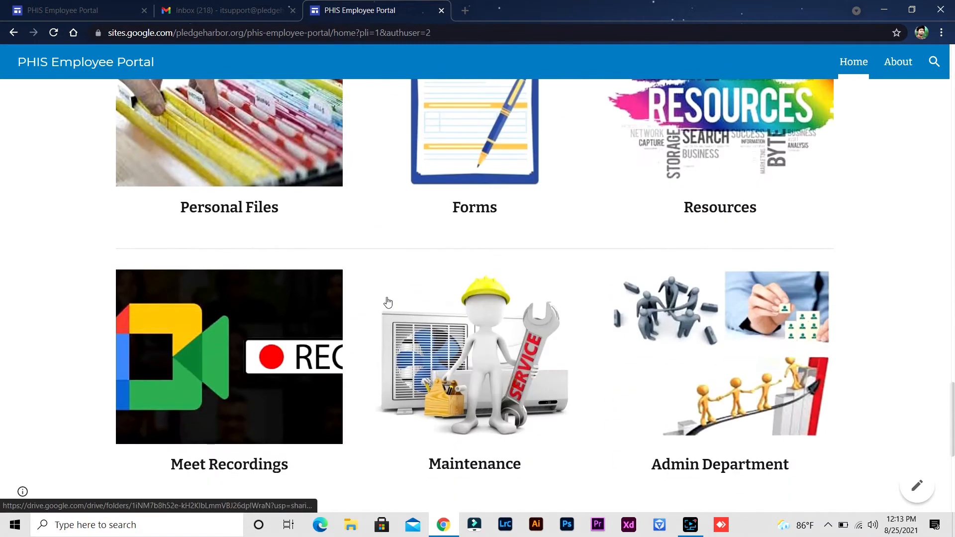
scroll(386, 301, "up", 3)
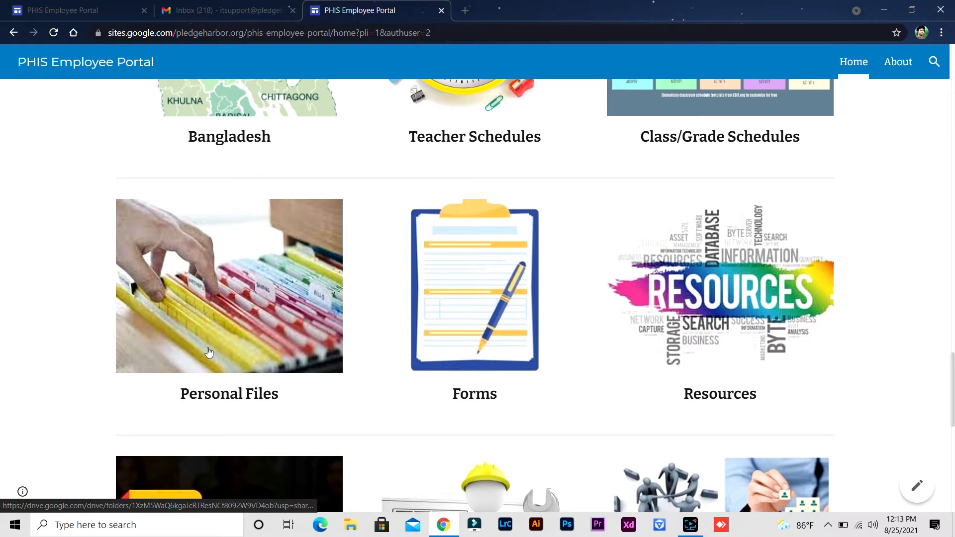
left_click(247, 300)
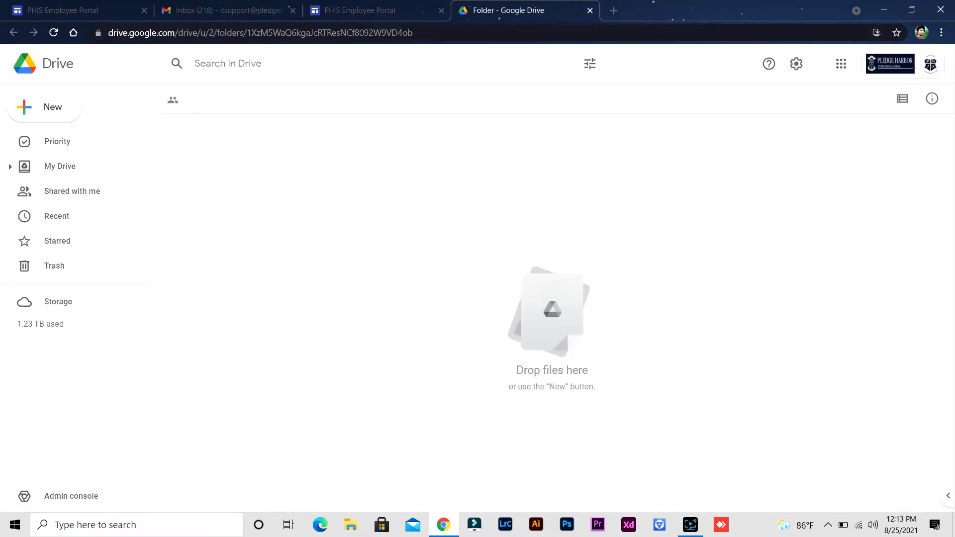
left_click(373, 10)
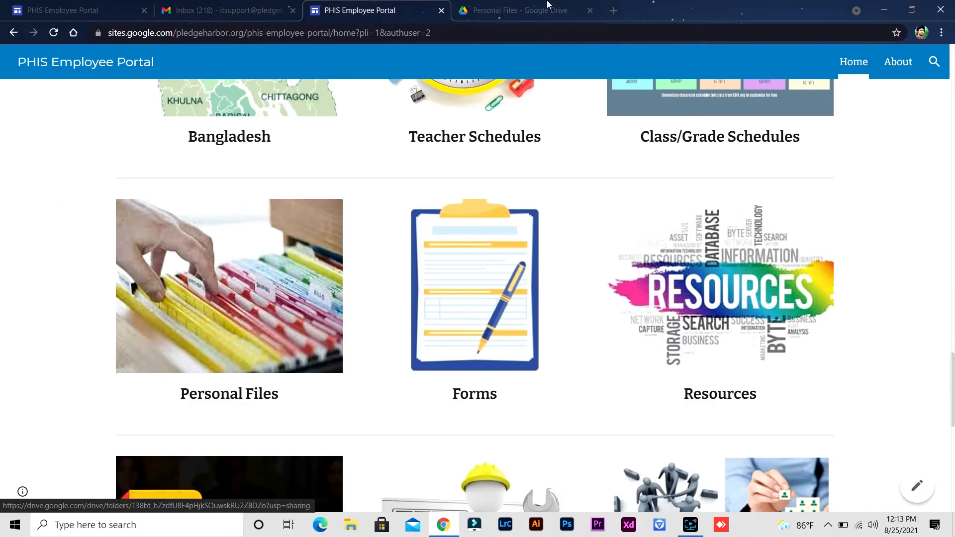
left_click(455, 6)
left_click(358, 10)
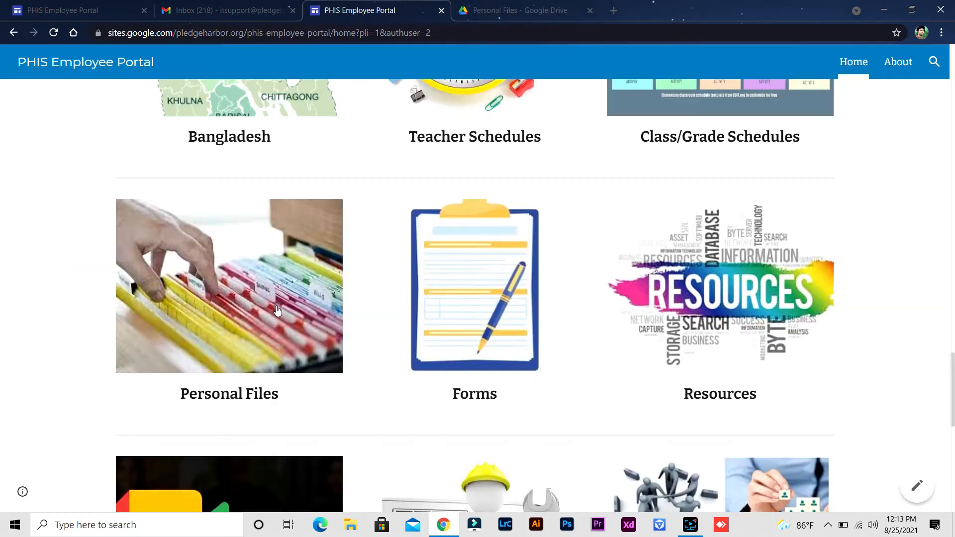
left_click(544, 7)
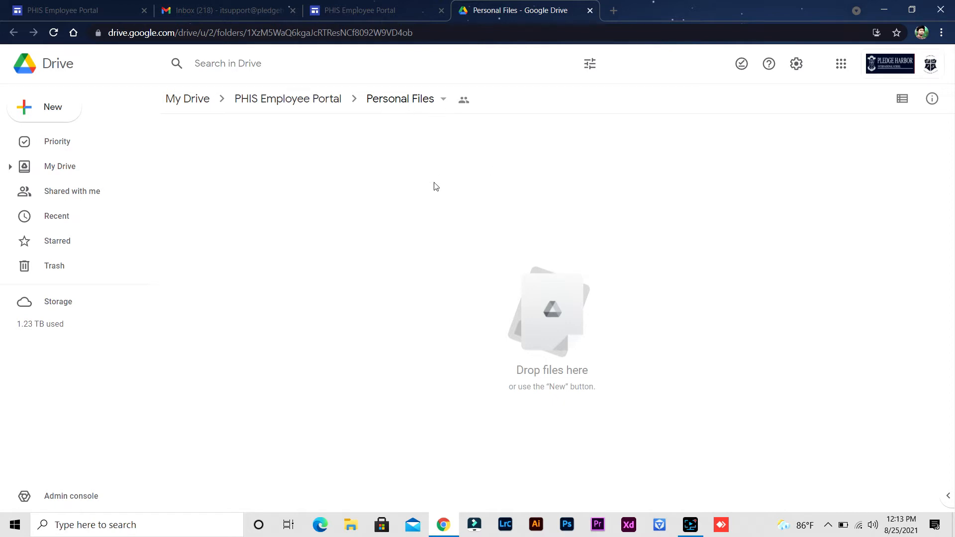
Step: Create a new folder named after the employee inside the Personal Files folder and open it
right_click(278, 207)
left_click(352, 219)
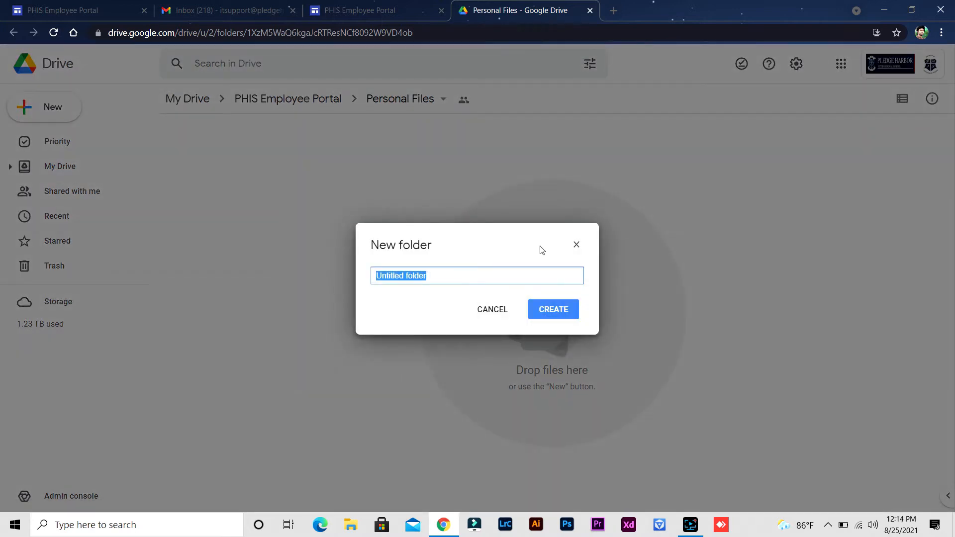
type("Siddiq")
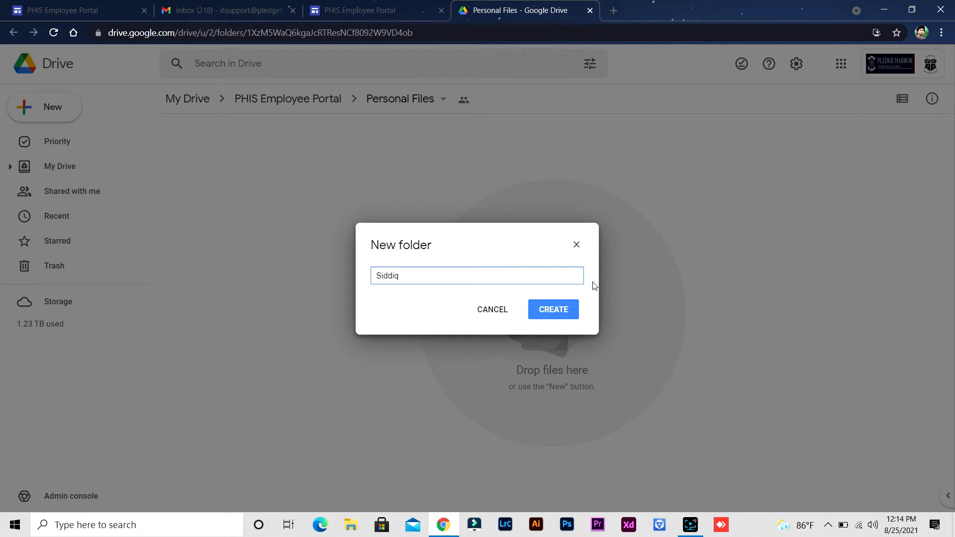
left_click(554, 312)
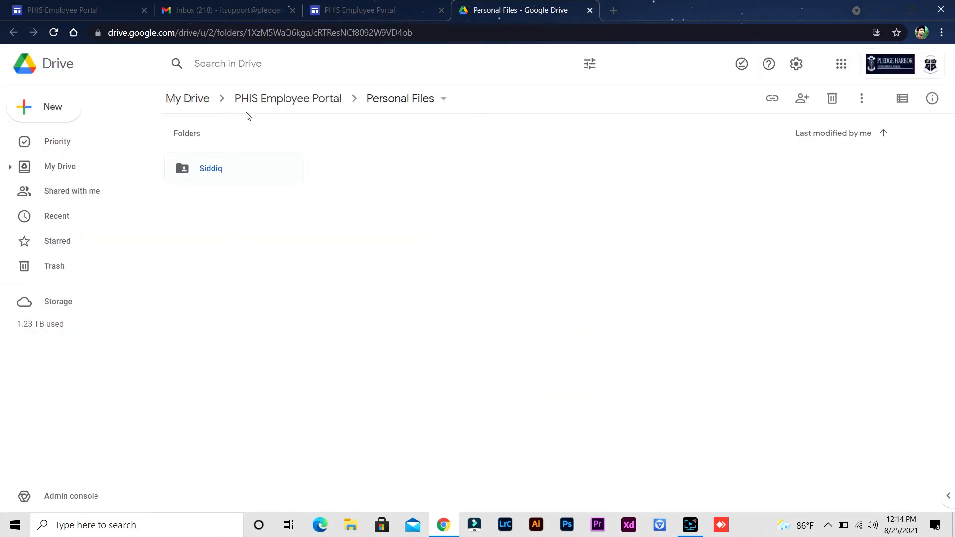
double_click(256, 180)
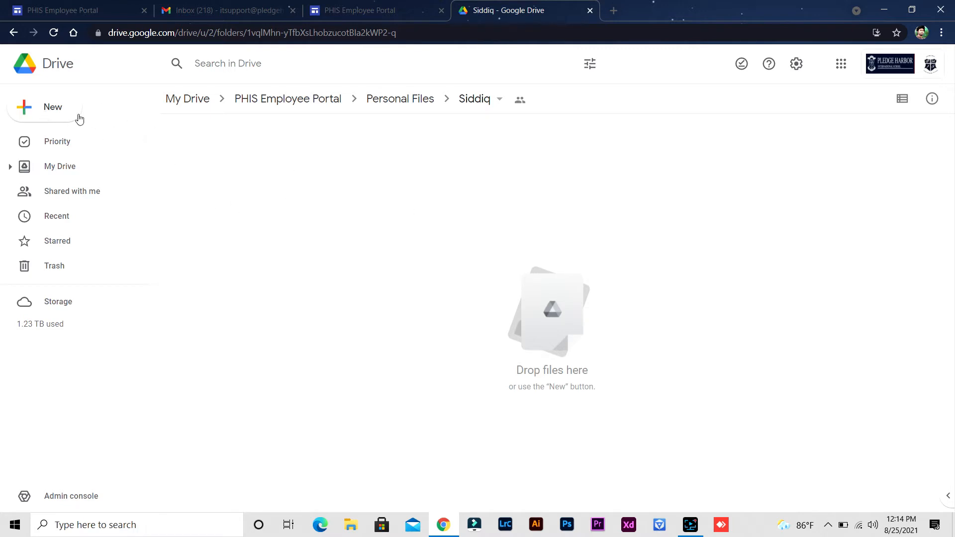
Step: Upload the file download (1).jpg from the computer's Downloads folder into the employee's folder and dismiss the upload notice
left_click(47, 111)
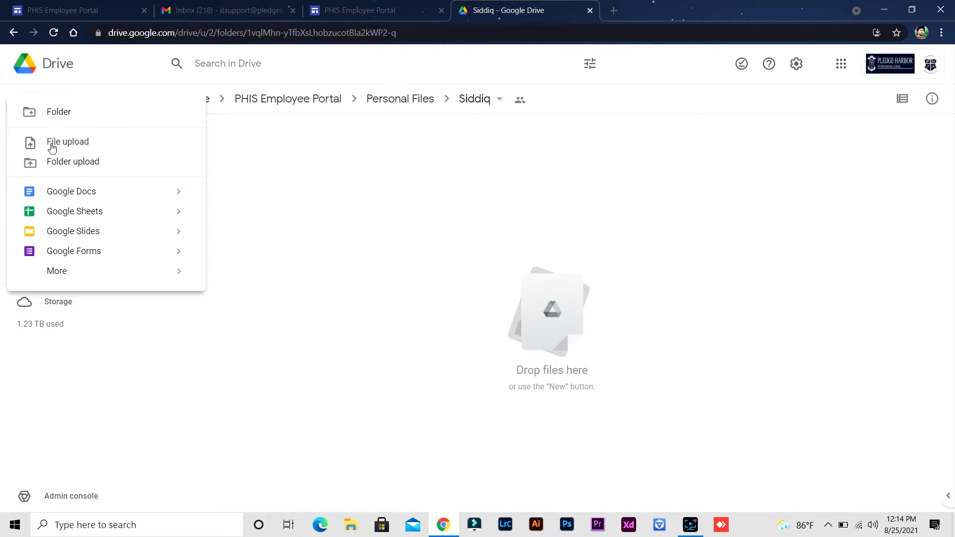
left_click(86, 143)
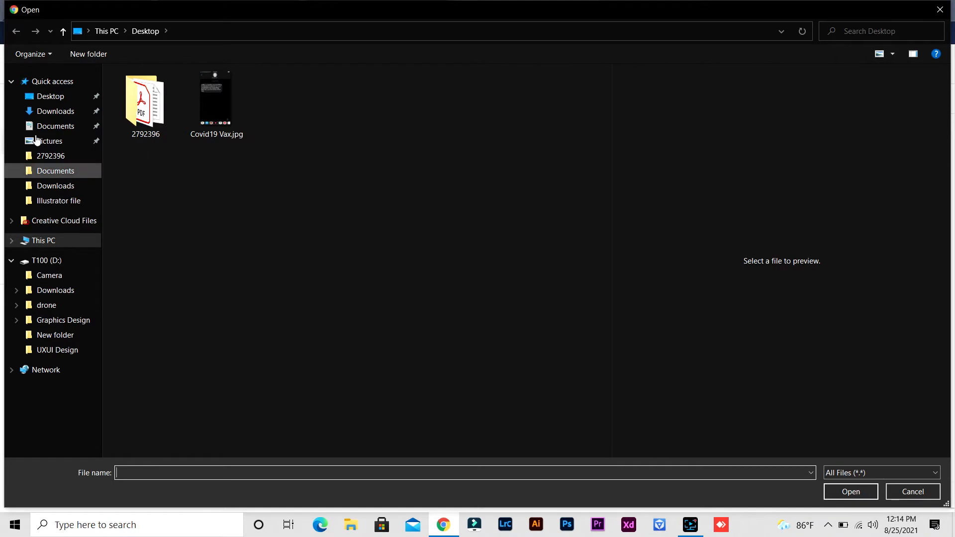
left_click(55, 111)
scroll(567, 143, "down", 5)
scroll(571, 143, "up", 5)
scroll(571, 143, "down", 6)
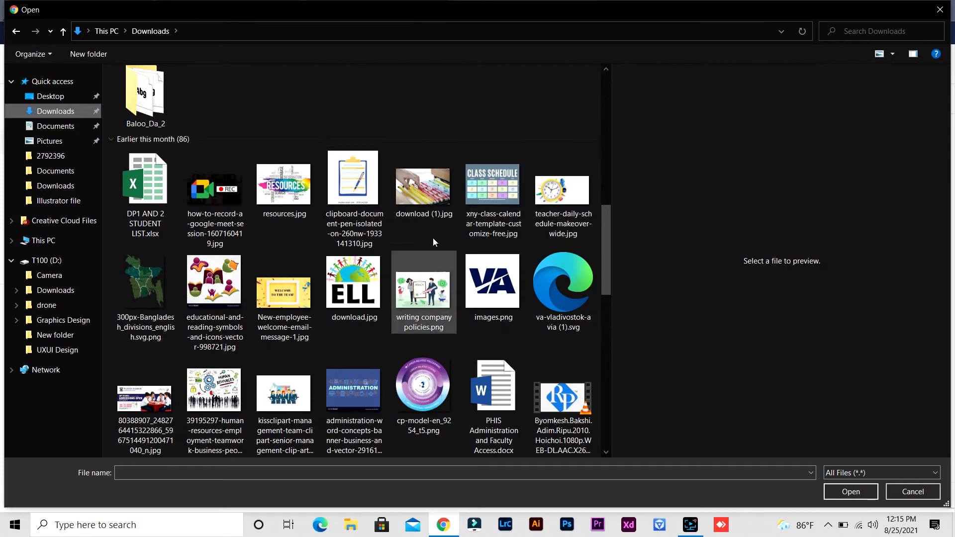
left_click(428, 214)
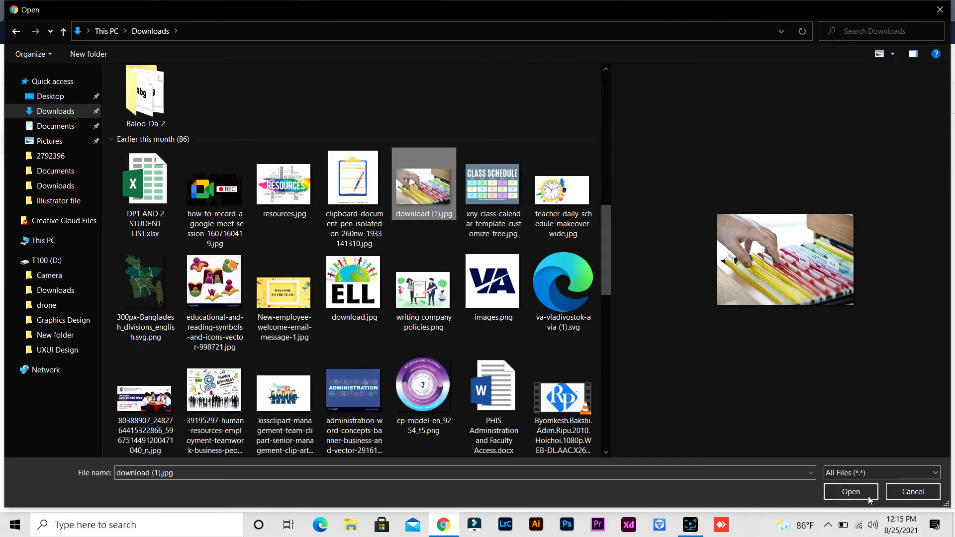
left_click(852, 492)
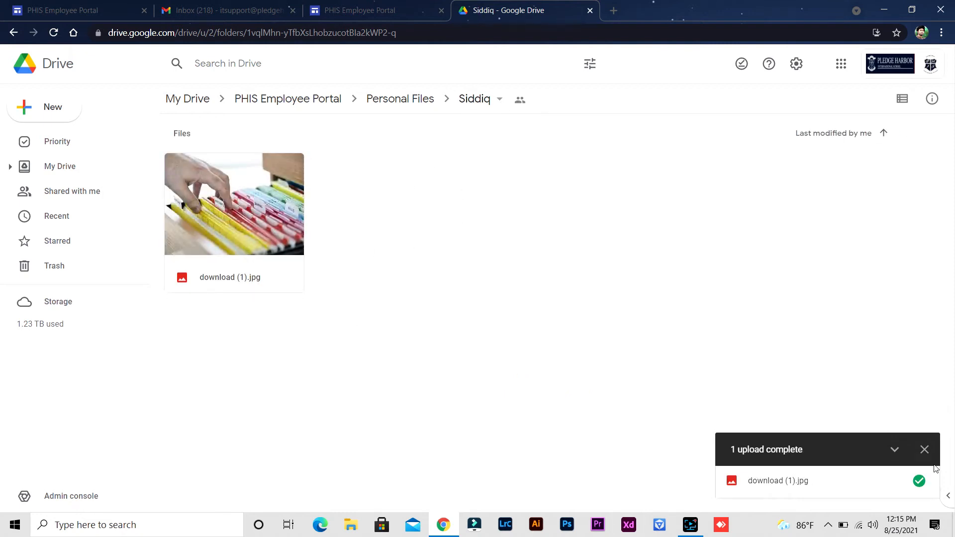
left_click(925, 450)
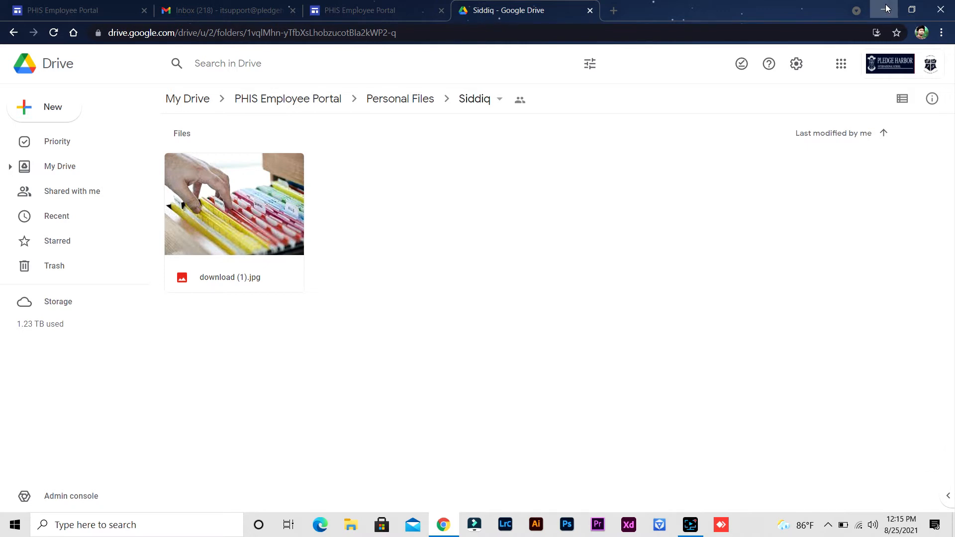
Step: Switch to File Explorer and copy the ac-installation-and-maintainance-services-500x500.jpeg and cognito PNG images from Downloads into the employee's Drive folder
left_click(886, 9)
double_click(13, 48)
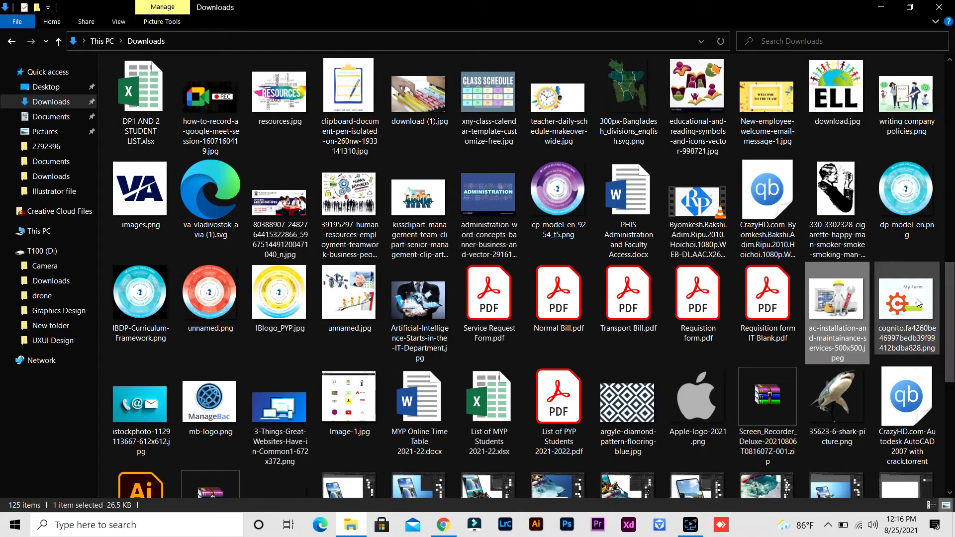
left_click(920, 344, "ctrl")
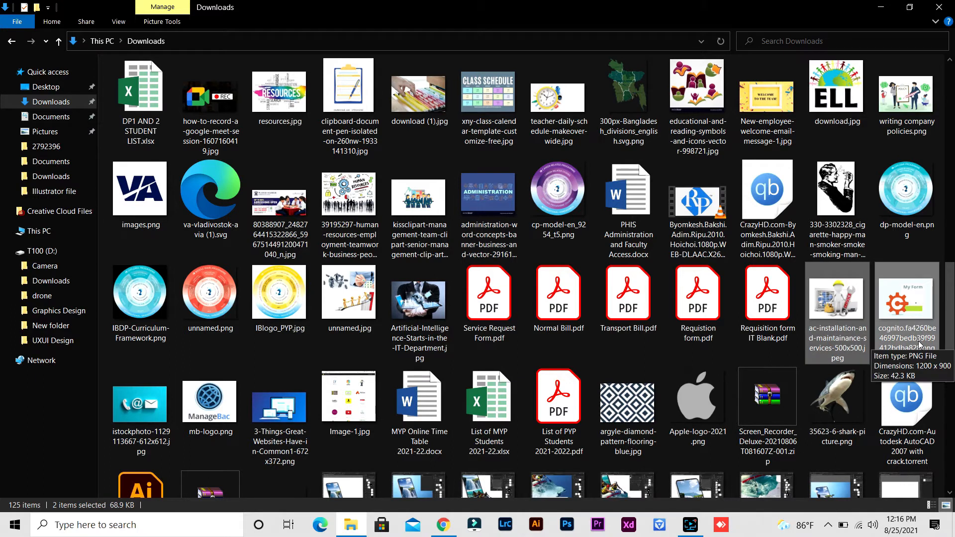
left_click_drag(911, 293, 560, 376)
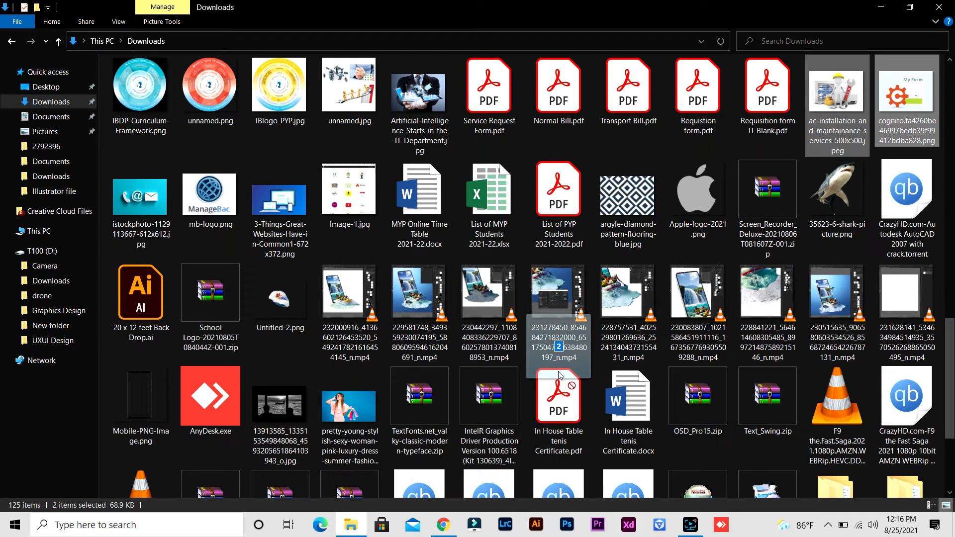
left_click_drag(560, 376, 580, 4)
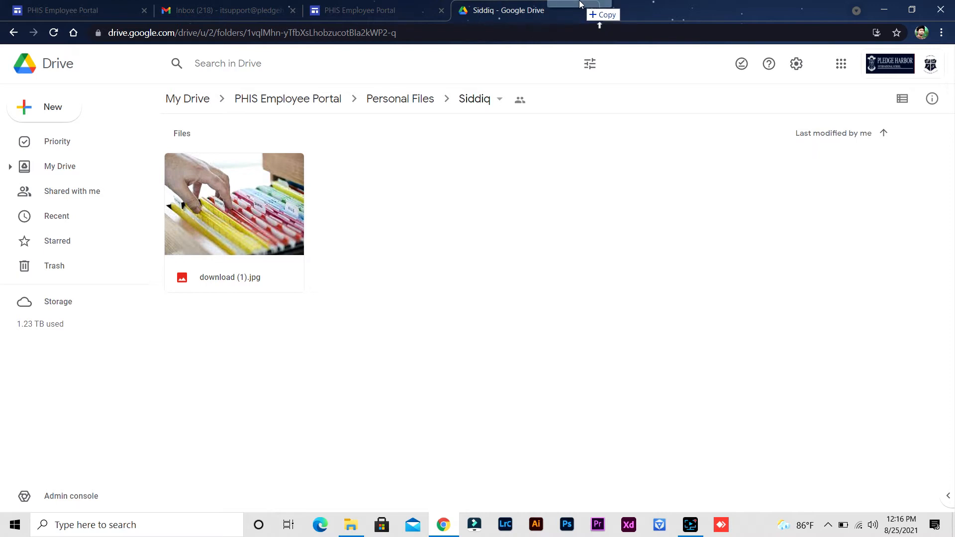
left_click_drag(580, 4, 551, 320)
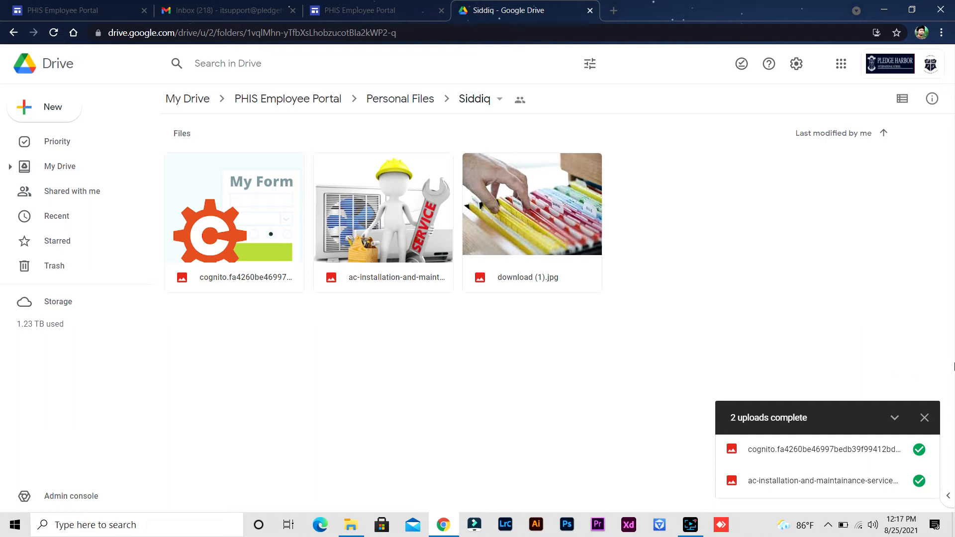
left_click(925, 418)
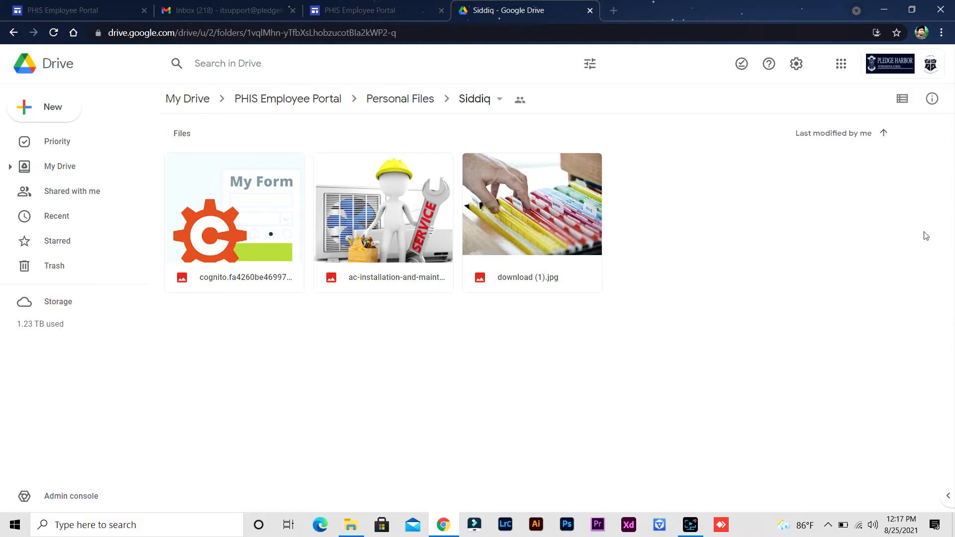
Step: Open the Meet Recordings folder in My Drive and look through its files
left_click(360, 10)
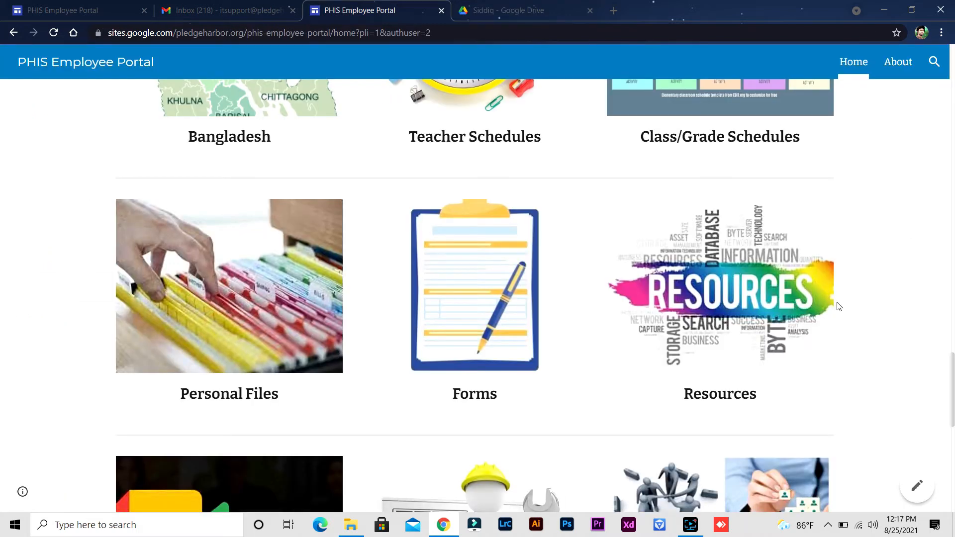
left_click(550, 5)
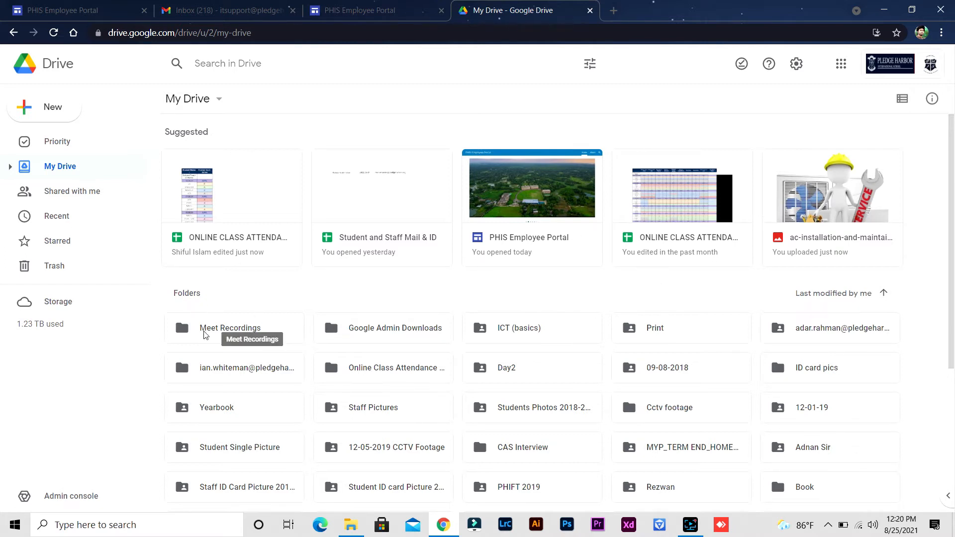
double_click(216, 337)
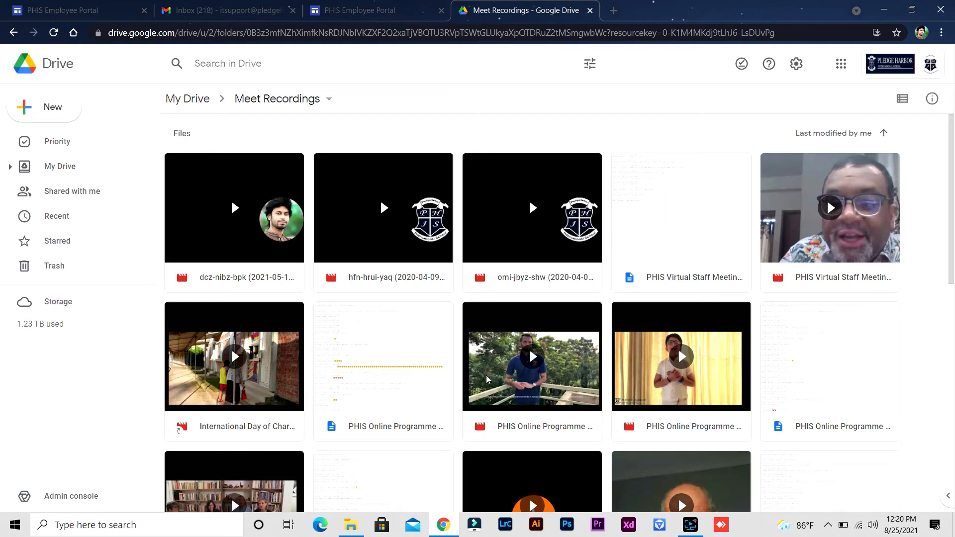
scroll(464, 374, "down", 15)
scroll(465, 377, "up", 14)
scroll(466, 377, "up", 1)
Step: Return to the employee portal and open its Meet Recordings resource
left_click(378, 10)
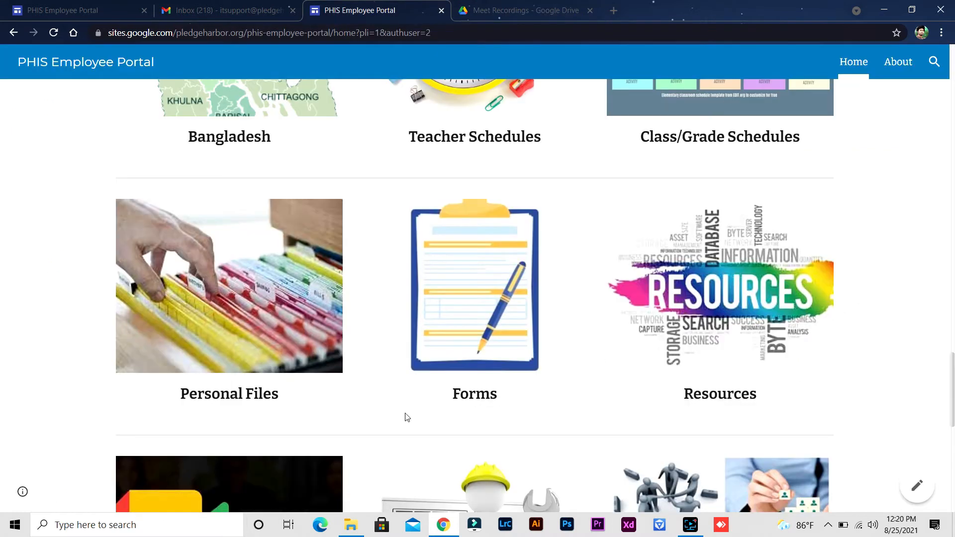
scroll(464, 395, "down", 7)
scroll(338, 364, "up", 4)
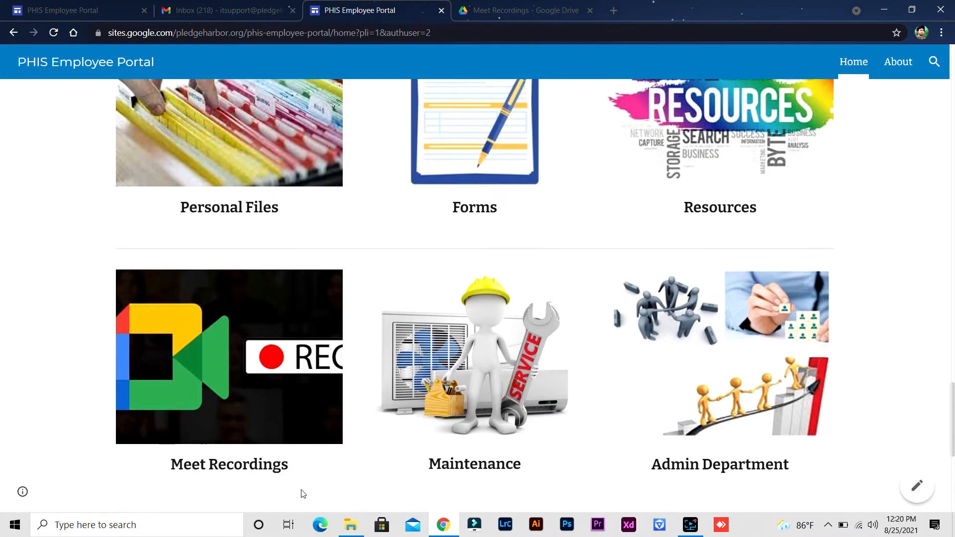
left_click(229, 388)
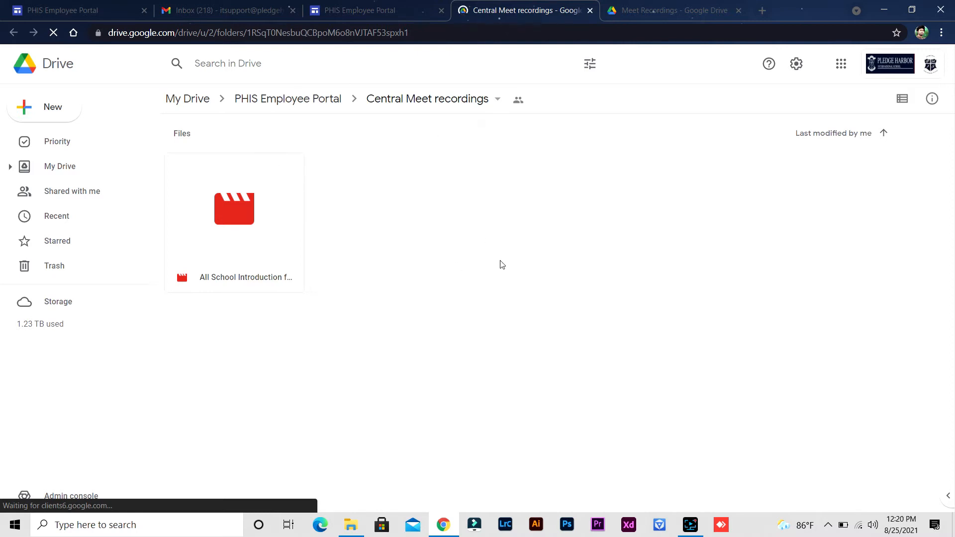
Step: Compare the portal's Central Meet recordings folder with the Meet Recordings folder in My Drive
key("ctrl+Tab")
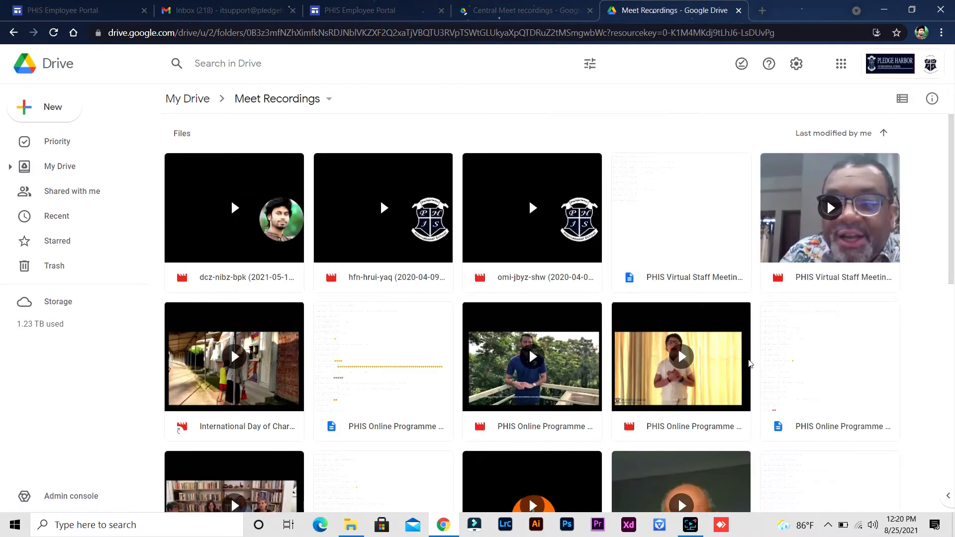
key("ctrl+shift+Tab")
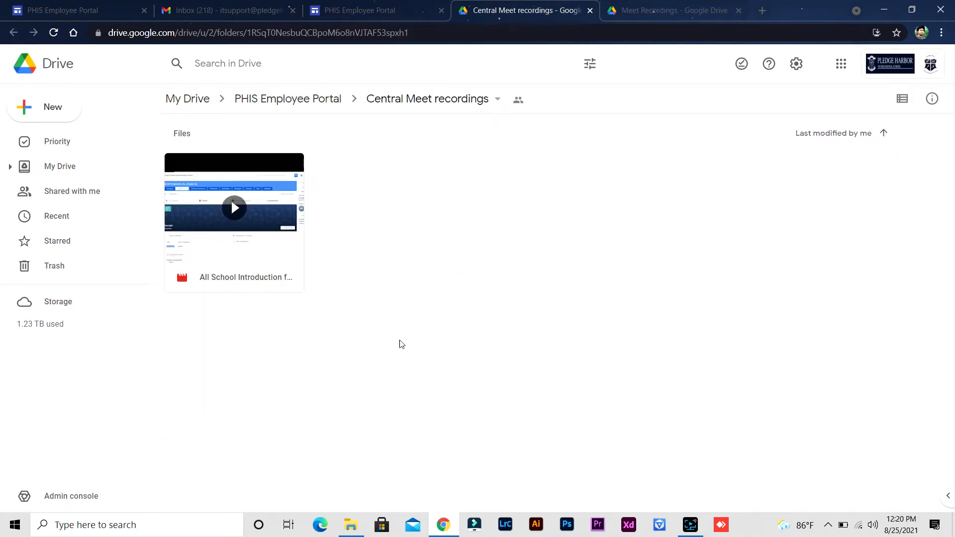
key("ctrl+Tab")
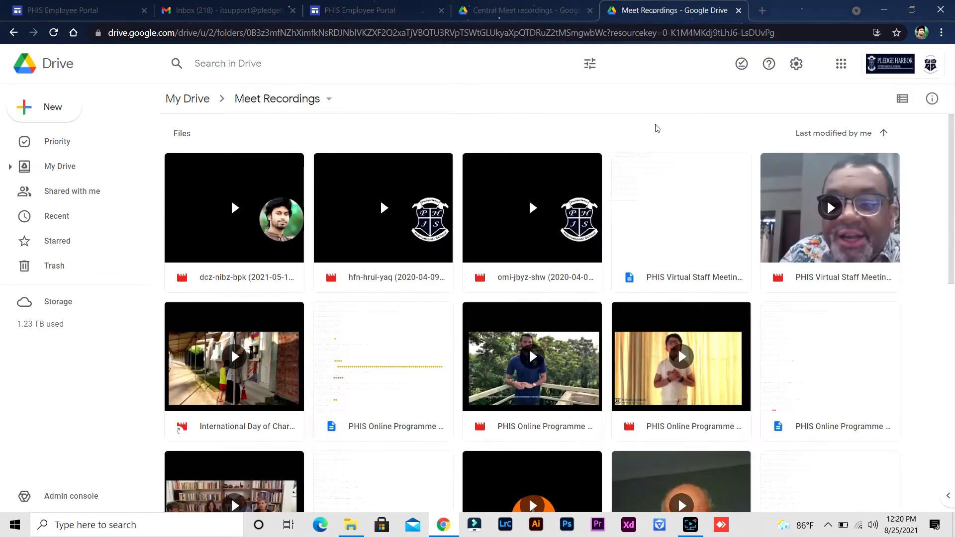
Step: Select every file in the Meet Recordings folder and start moving them to another folder
left_click(246, 276)
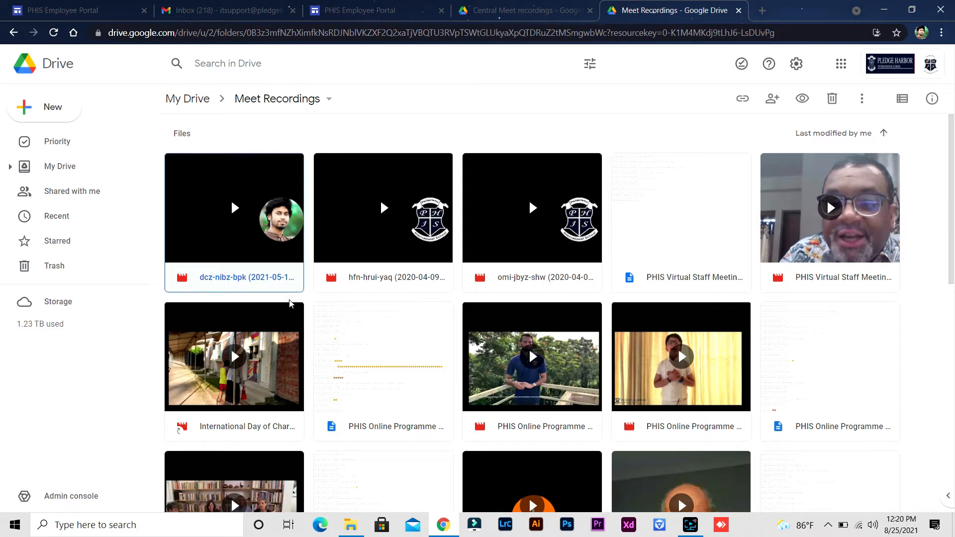
key("ctrl+a")
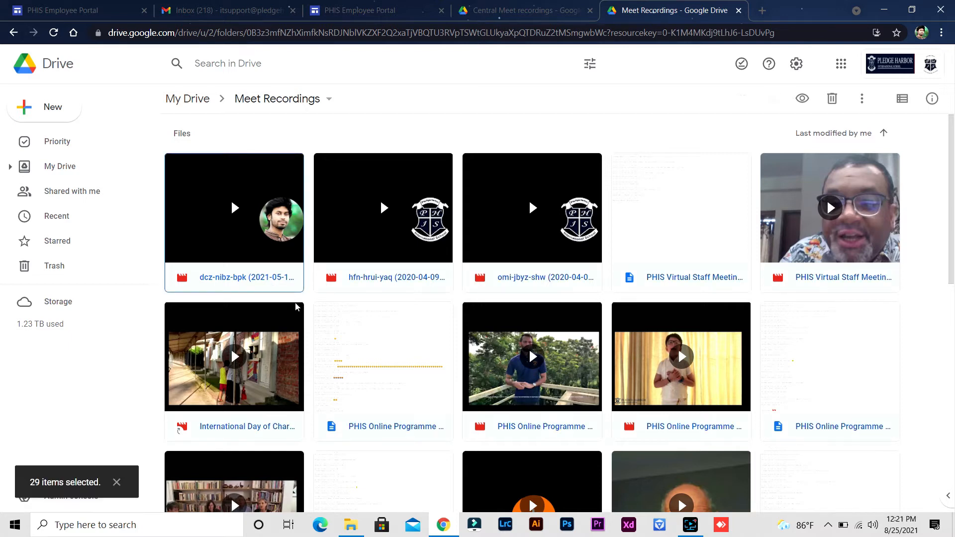
scroll(634, 453, "down", 10)
scroll(634, 453, "down", 2)
scroll(549, 472, "up", 11)
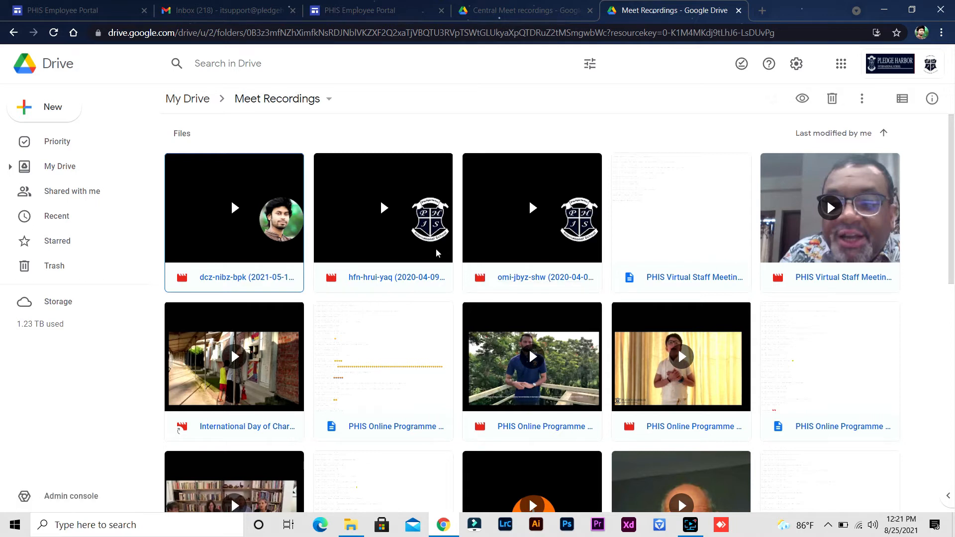
right_click(531, 275)
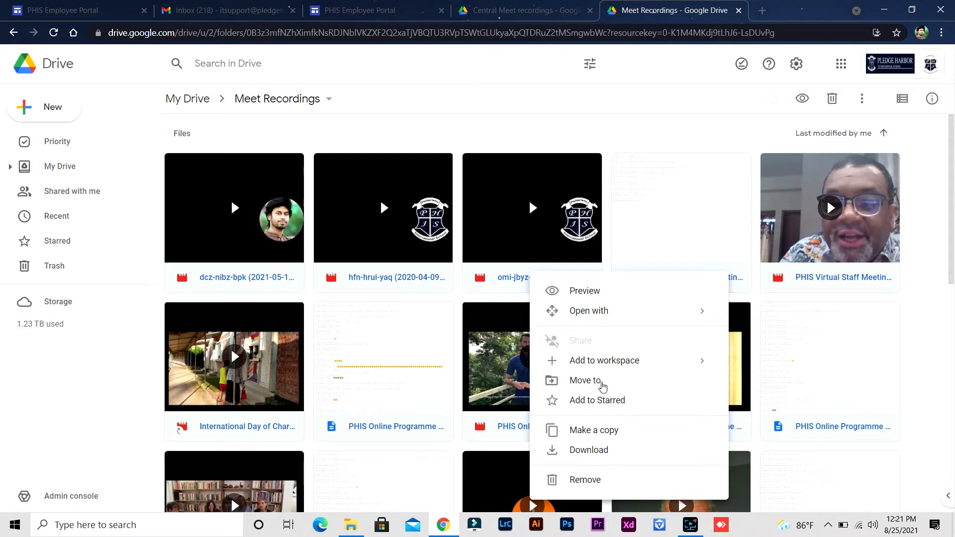
left_click(603, 388)
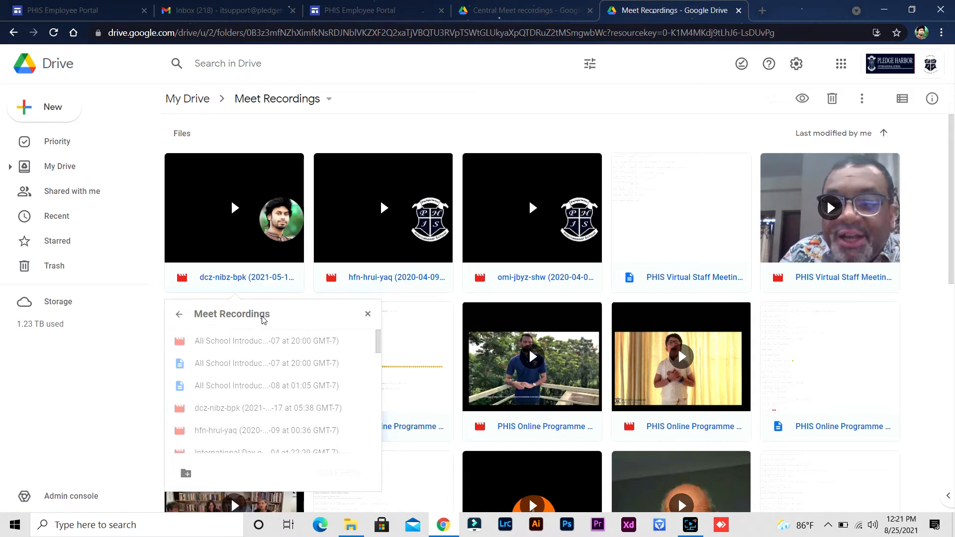
Step: Choose Central Meet recordings inside My Drive's PHIS Employee Portal folder as the destination for the selected files
left_click(178, 315)
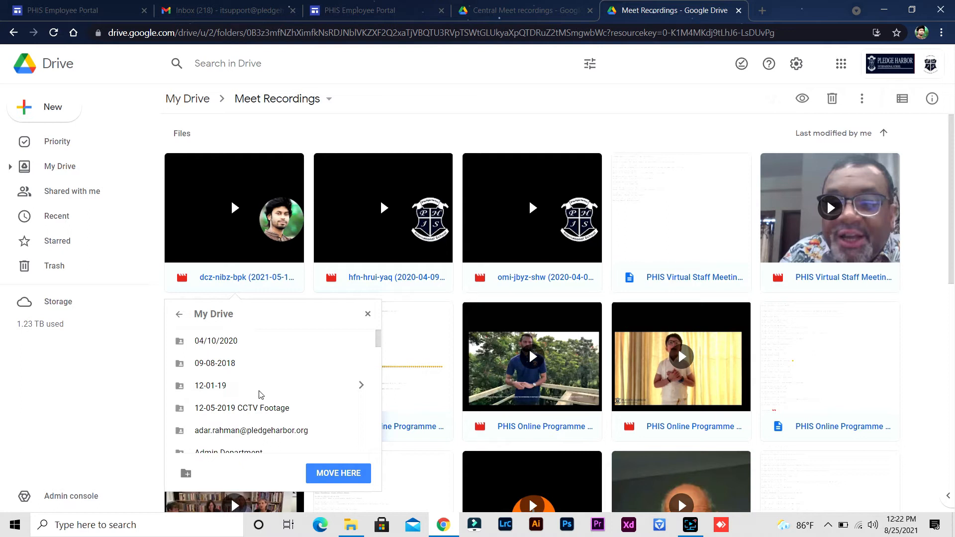
scroll(258, 395, "down", 3)
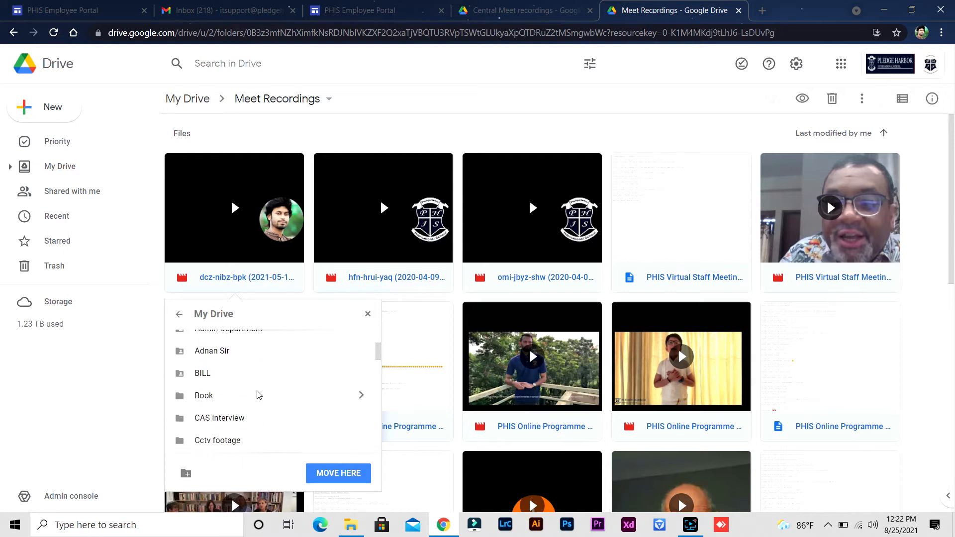
scroll(255, 396, "down", 3)
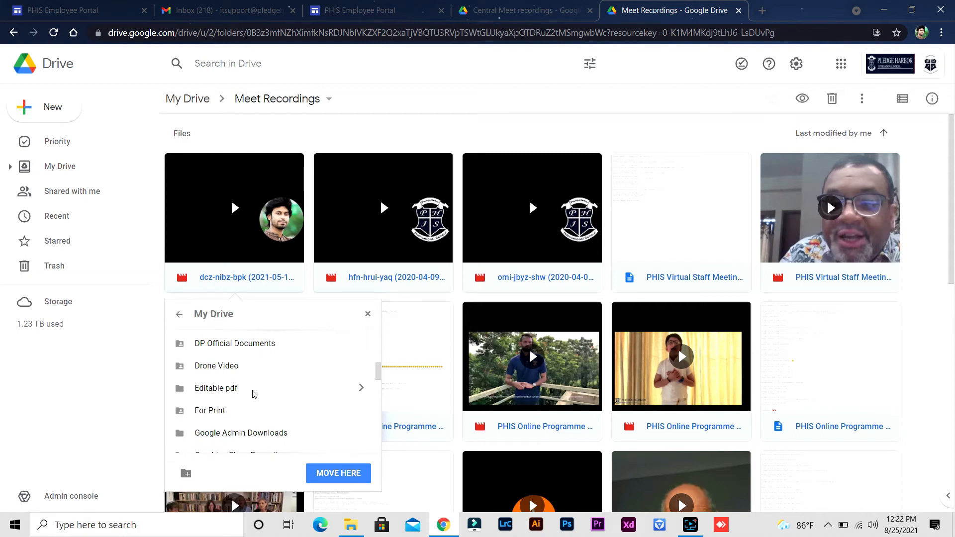
scroll(252, 394, "down", 3)
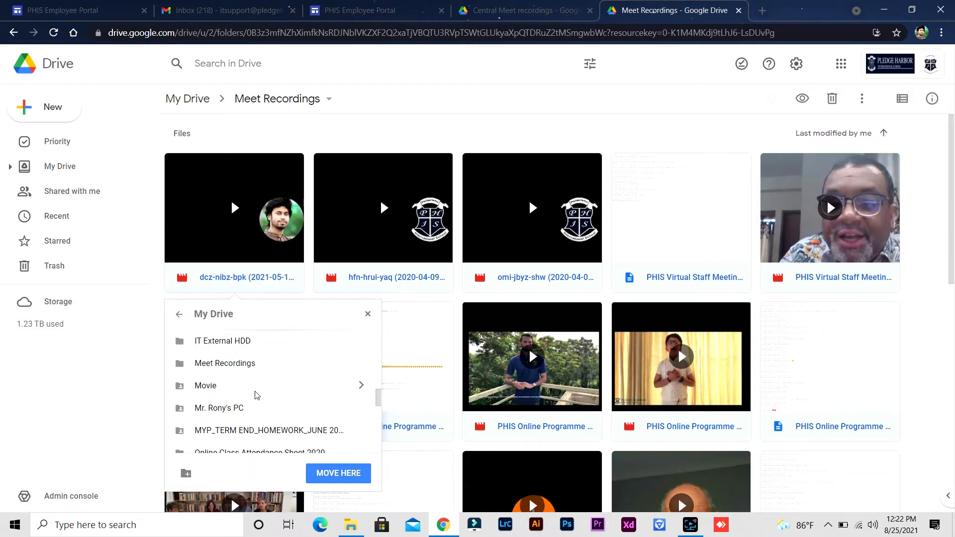
scroll(256, 395, "down", 3)
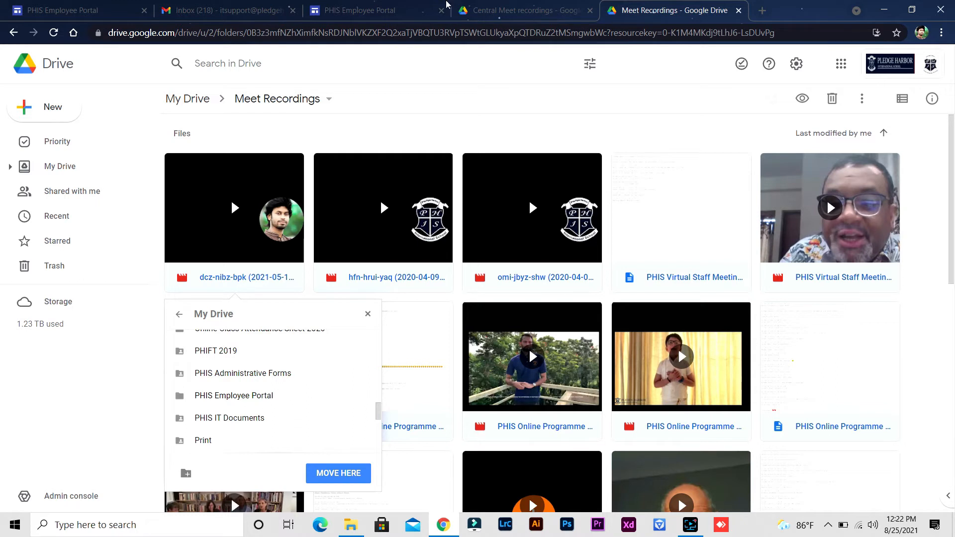
left_click(450, 7)
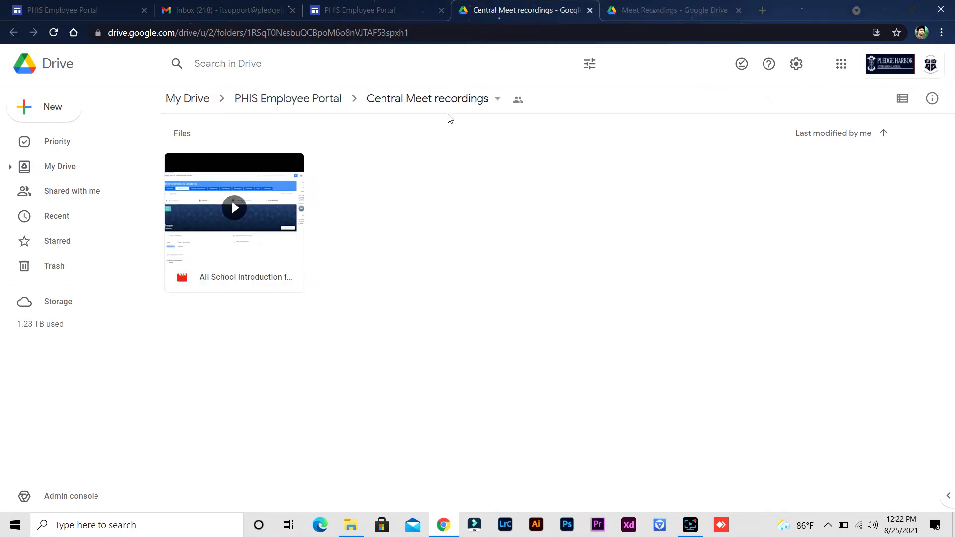
left_click(671, 10)
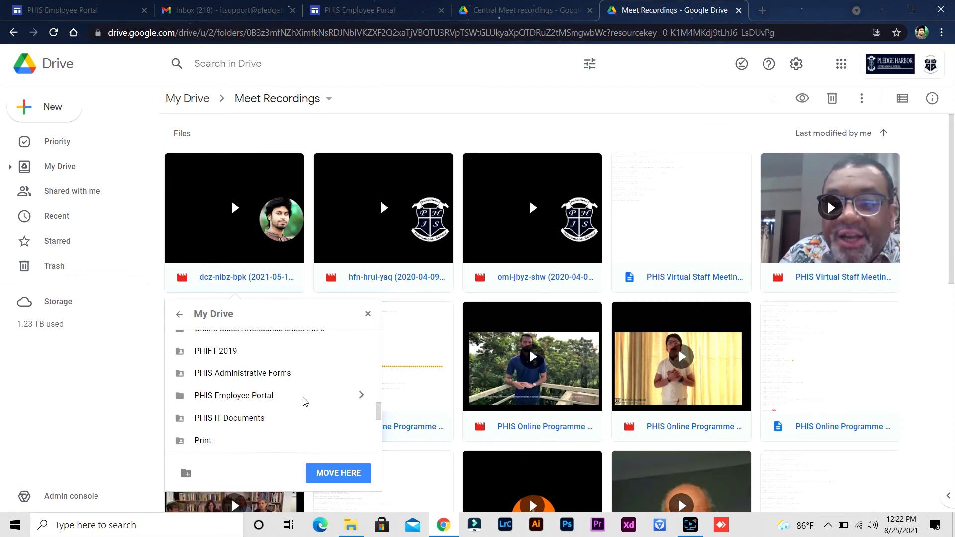
left_click(362, 396)
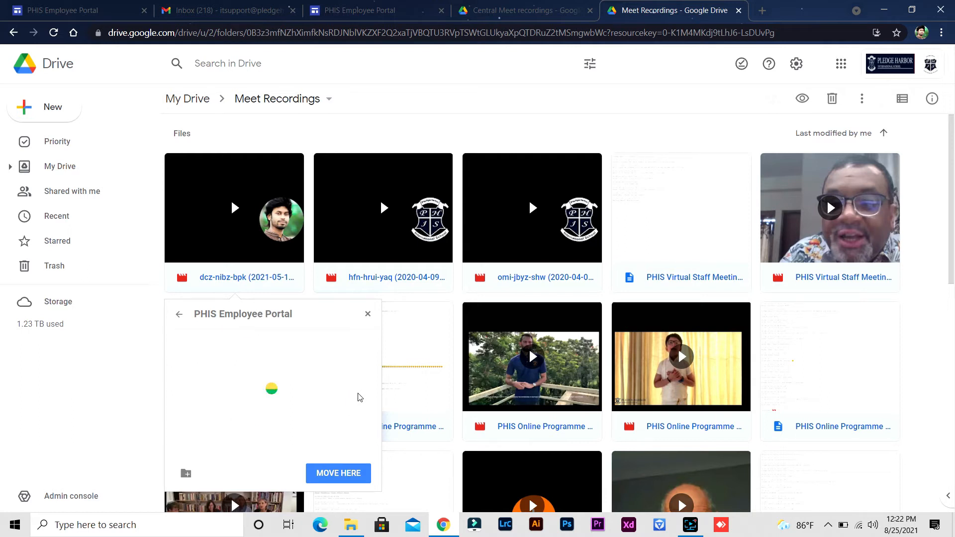
scroll(241, 404, "down", 1)
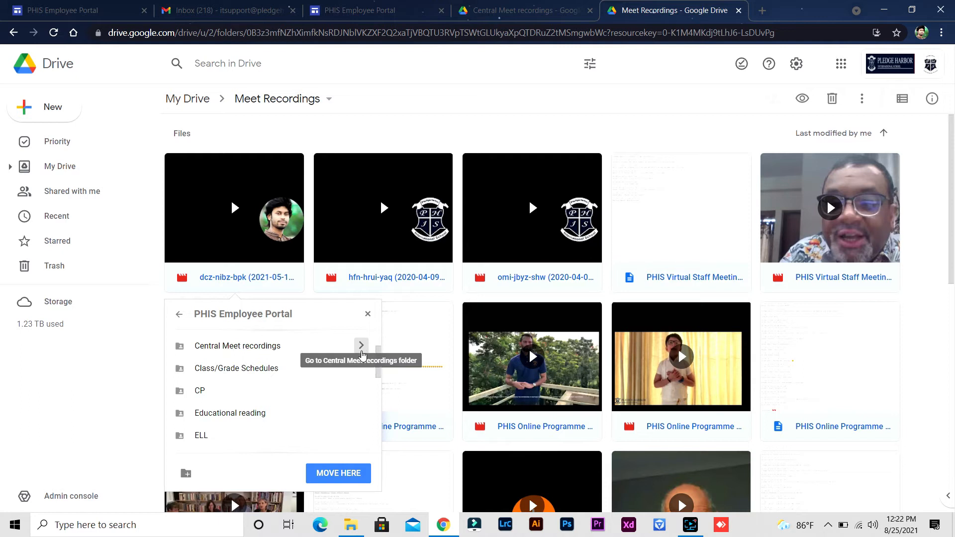
left_click(362, 345)
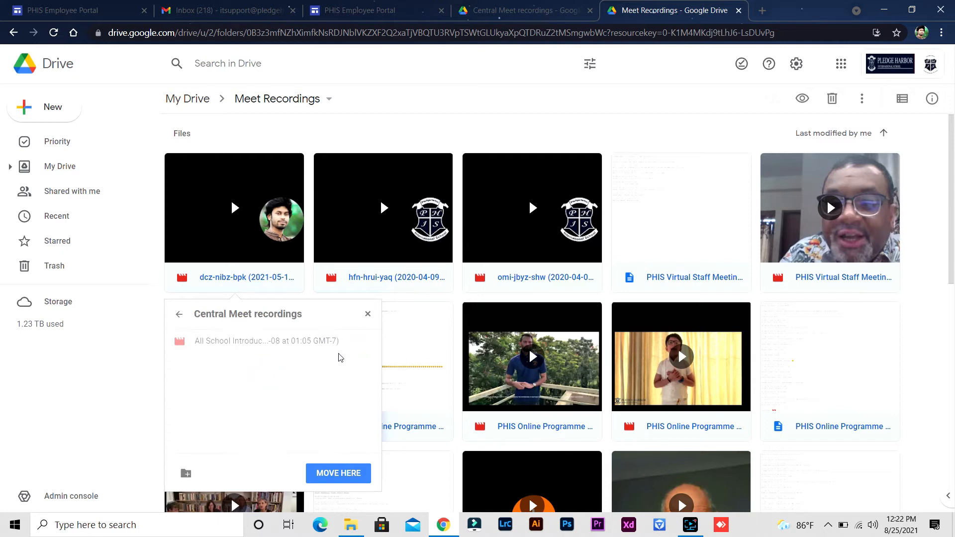
Step: Move the selected files into Central Meet recordings and accept the change in who has access
left_click(335, 474)
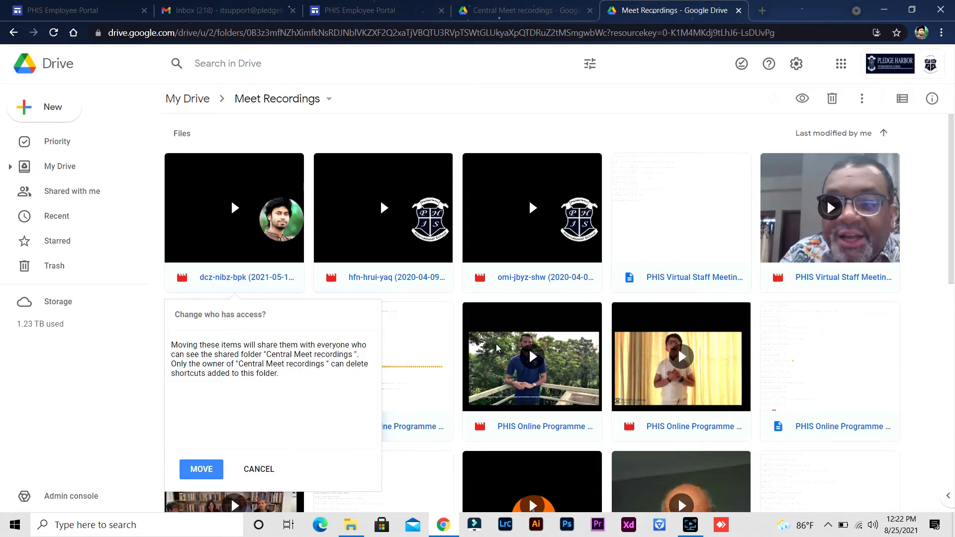
key("ctrl+shift+Tab")
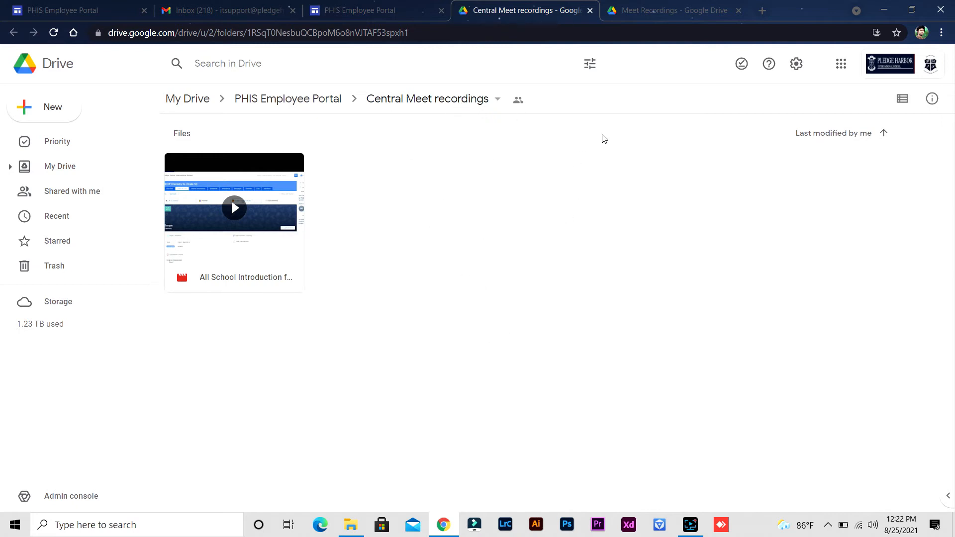
left_click(668, 6)
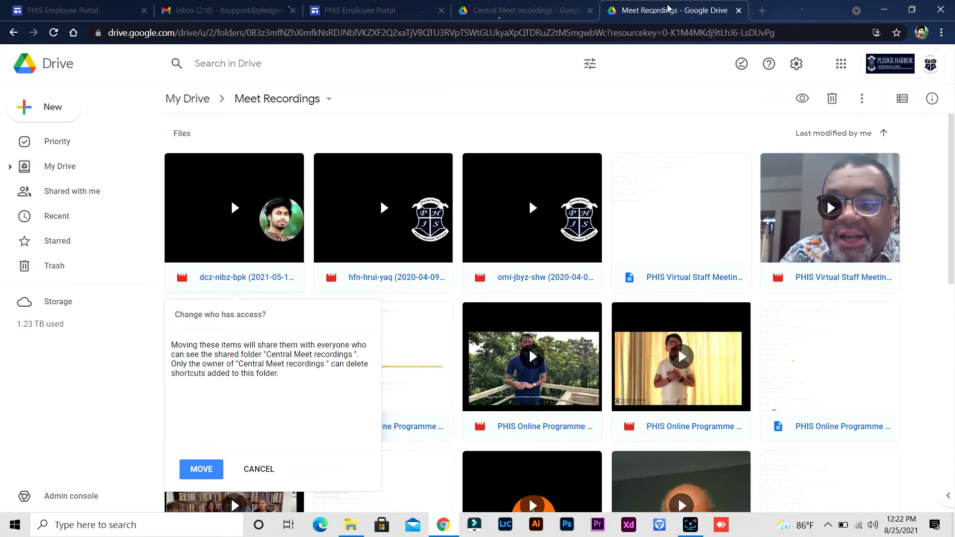
left_click(575, 7)
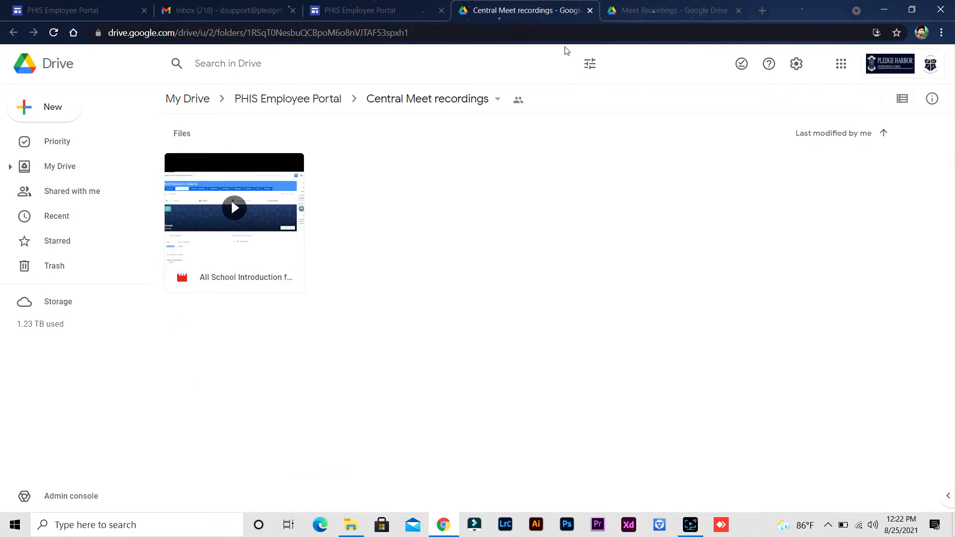
left_click(700, 5)
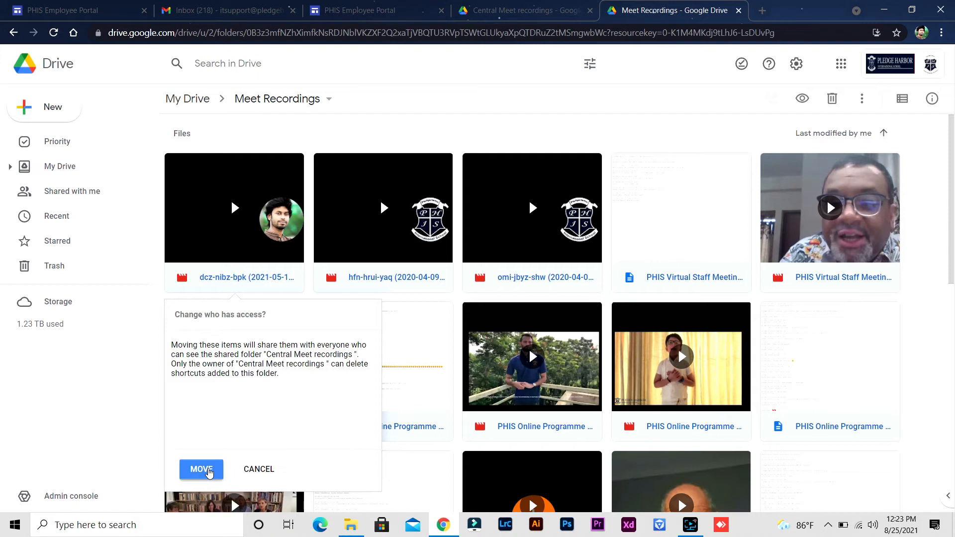
left_click(201, 470)
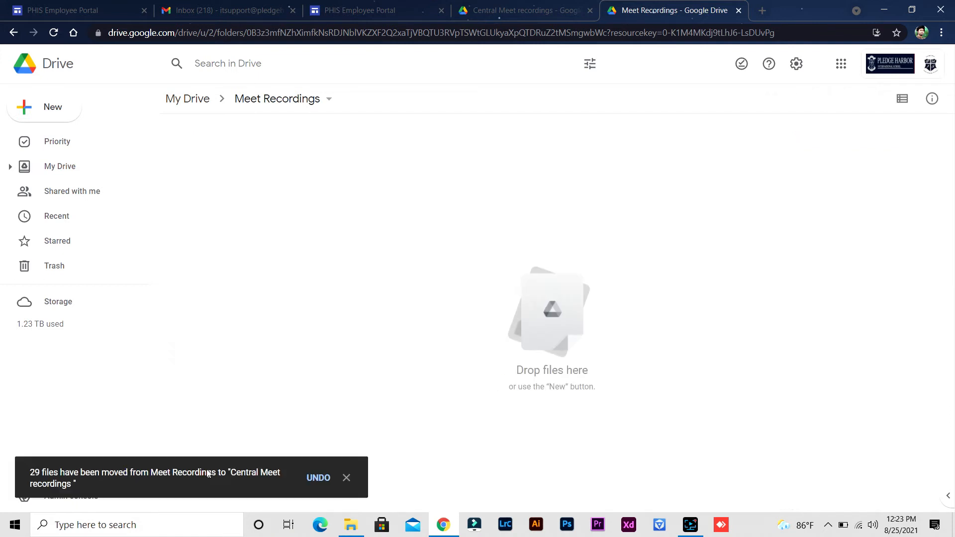
Step: Reload the Central Meet recordings folder and look through the files moved into it
left_click(501, 7)
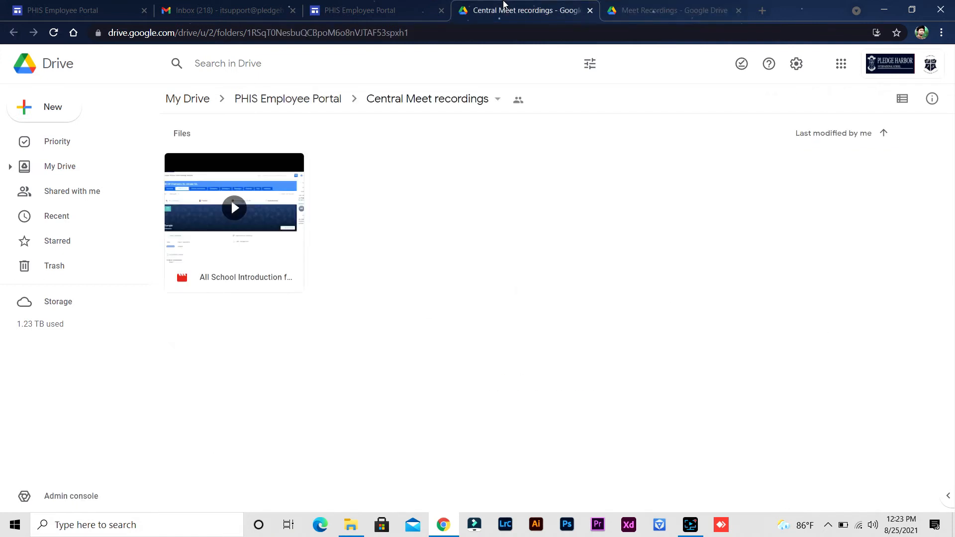
left_click(53, 32)
scroll(463, 288, "down", 10)
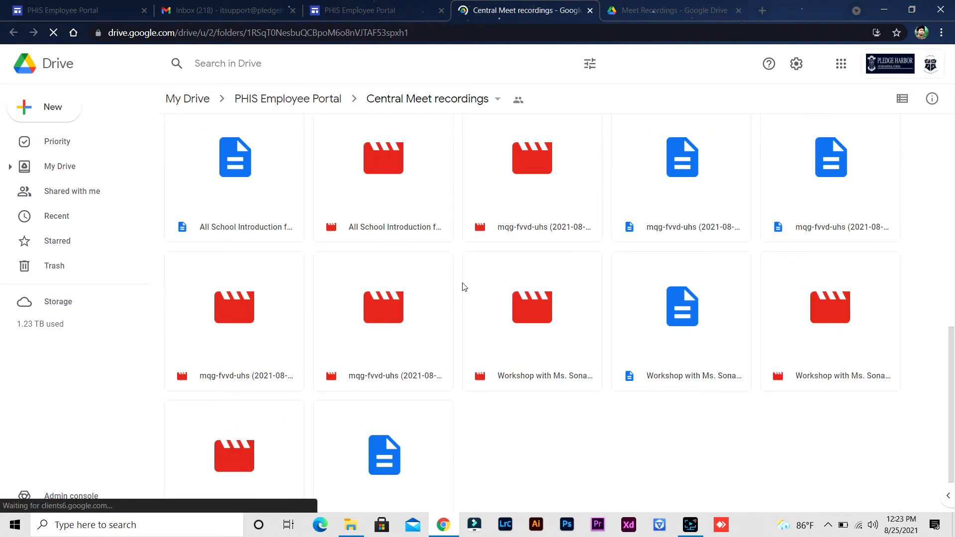
scroll(463, 290, "up", 8)
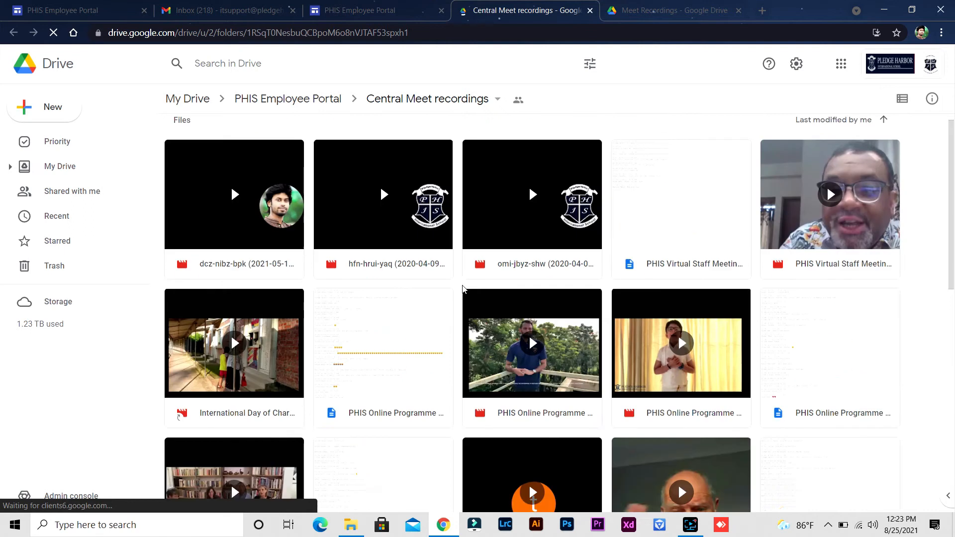
scroll(462, 289, "down", 9)
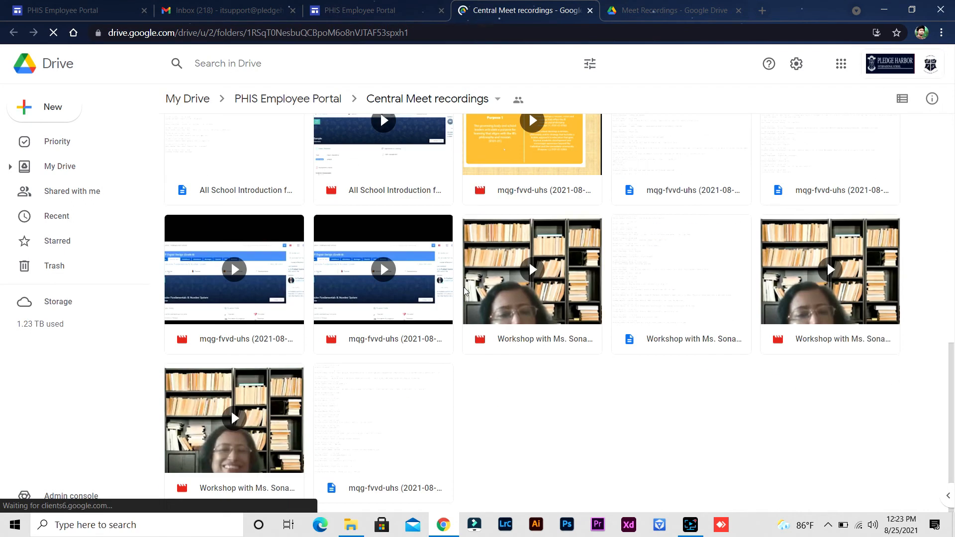
scroll(463, 289, "up", 9)
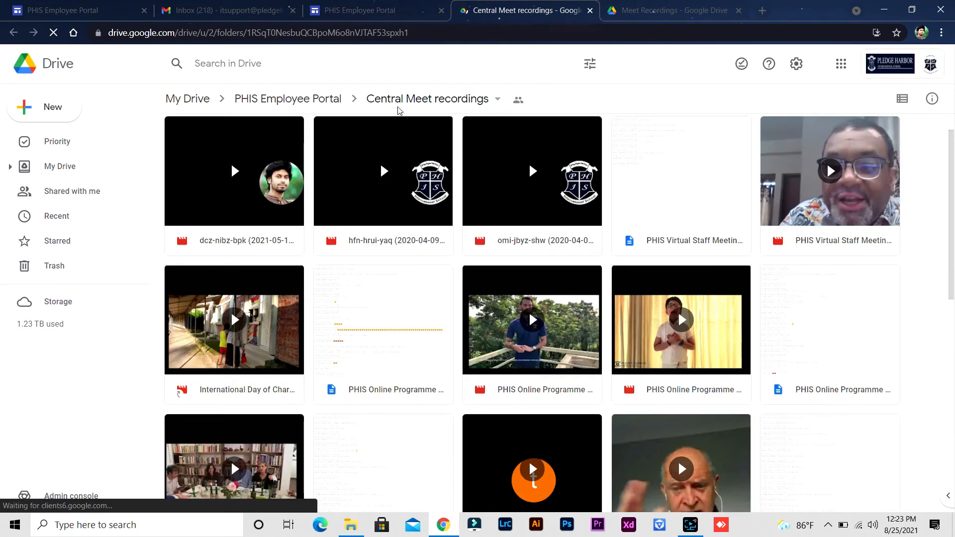
Step: Compare the contents of the Meet Recordings folder with those of Central Meet recordings
key("ctrl+Tab")
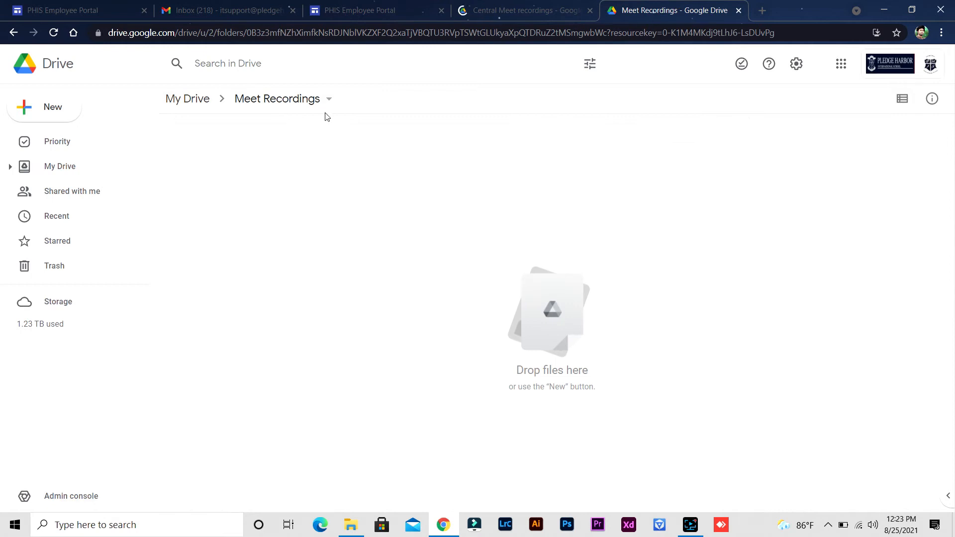
key("ctrl+shift+Tab")
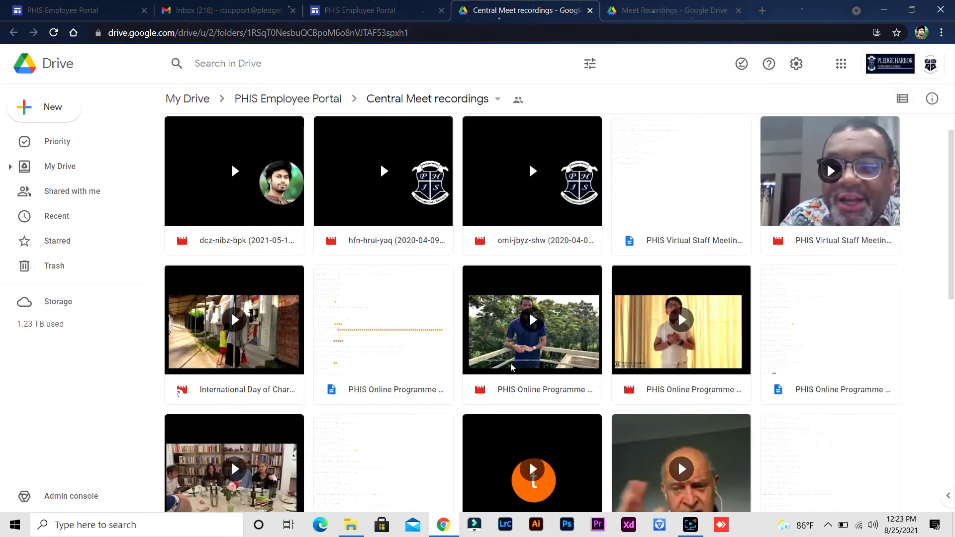
key("ctrl+Tab")
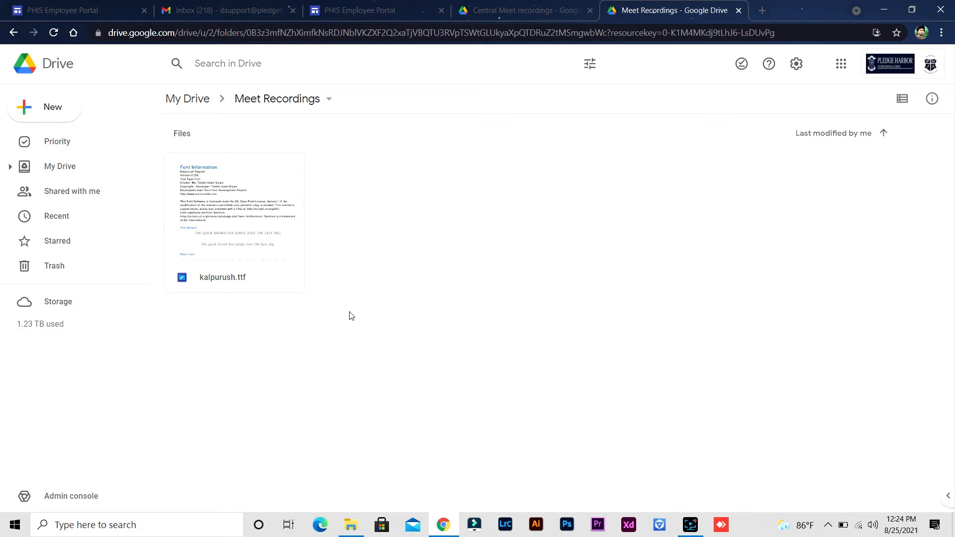
left_click(533, 7)
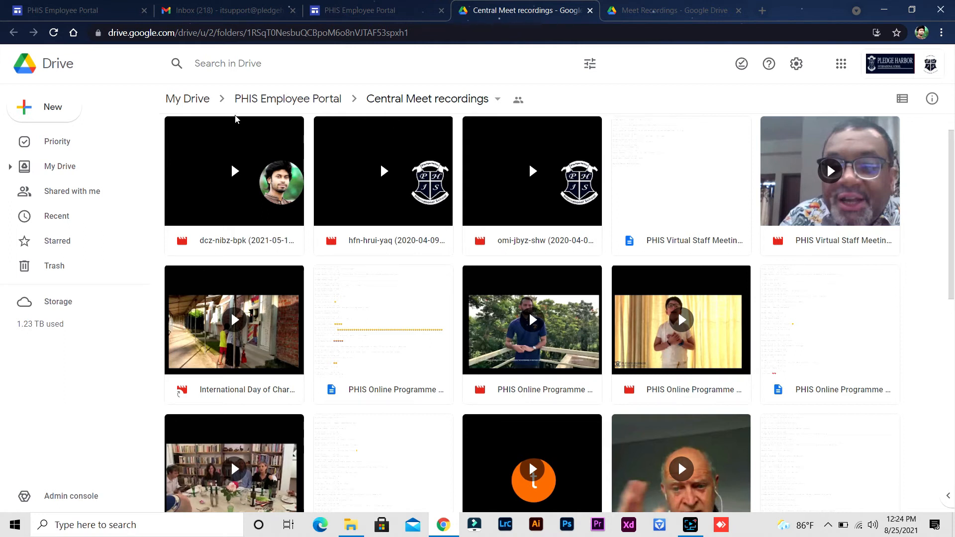
left_click(674, 6)
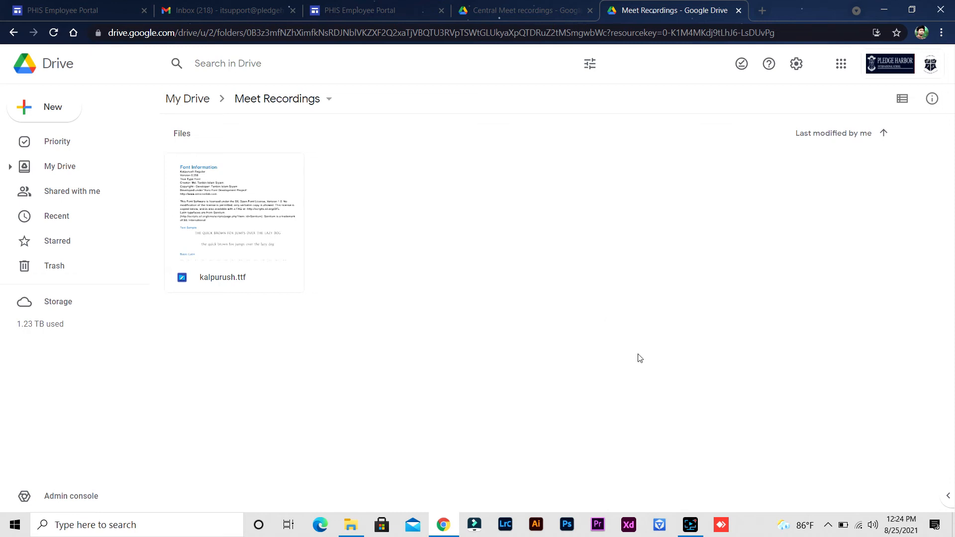
Step: Start moving kalpurush.ttf out of Meet Recordings and browse the Shared with me folders for a destination
right_click(215, 187)
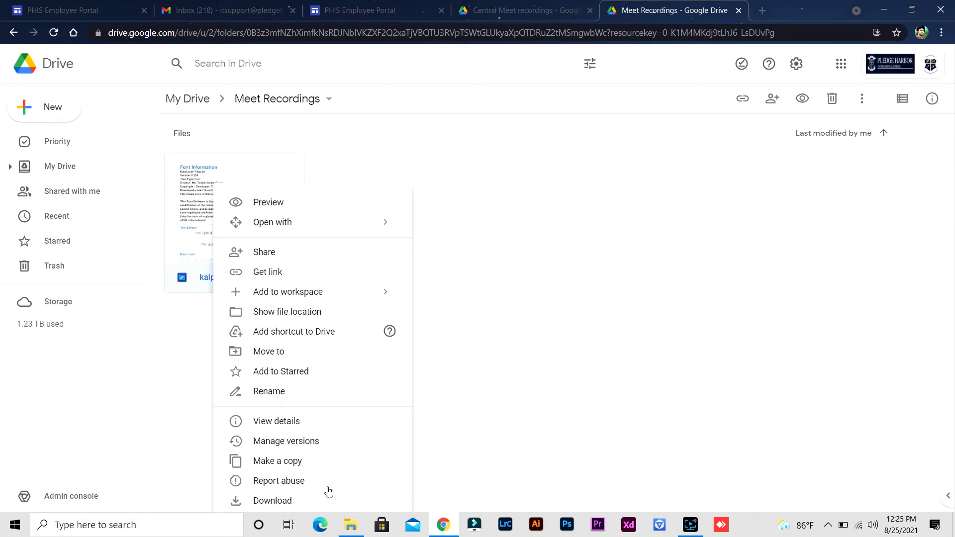
left_click(313, 354)
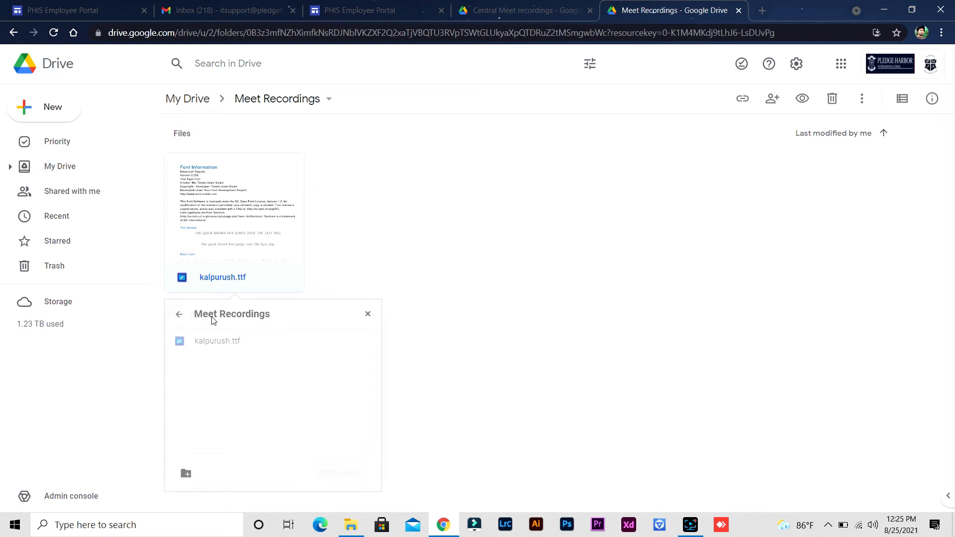
left_click(179, 314)
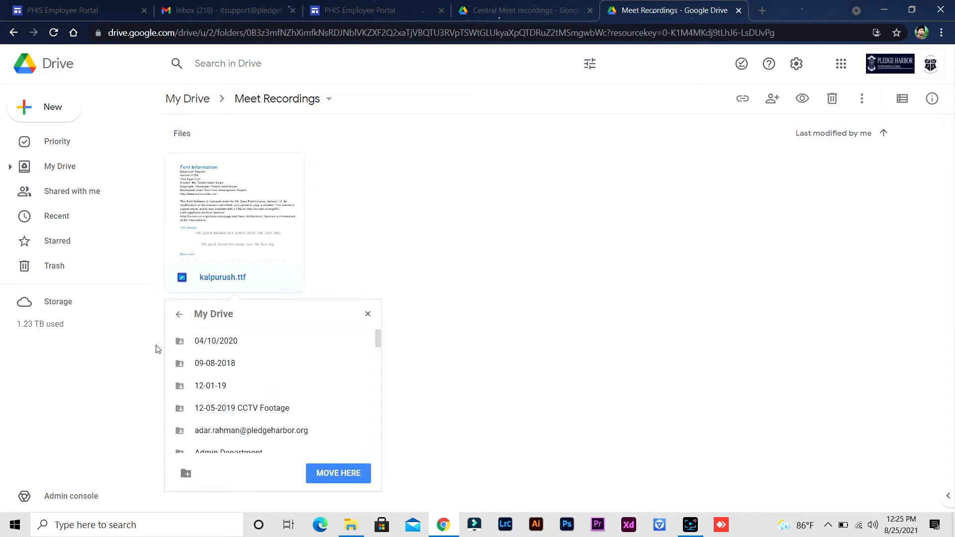
left_click(180, 317)
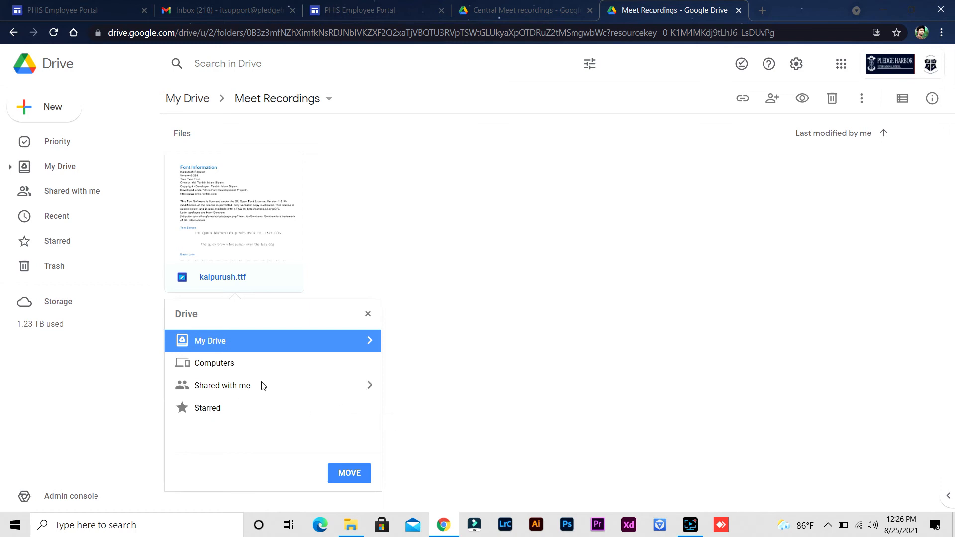
left_click(362, 388)
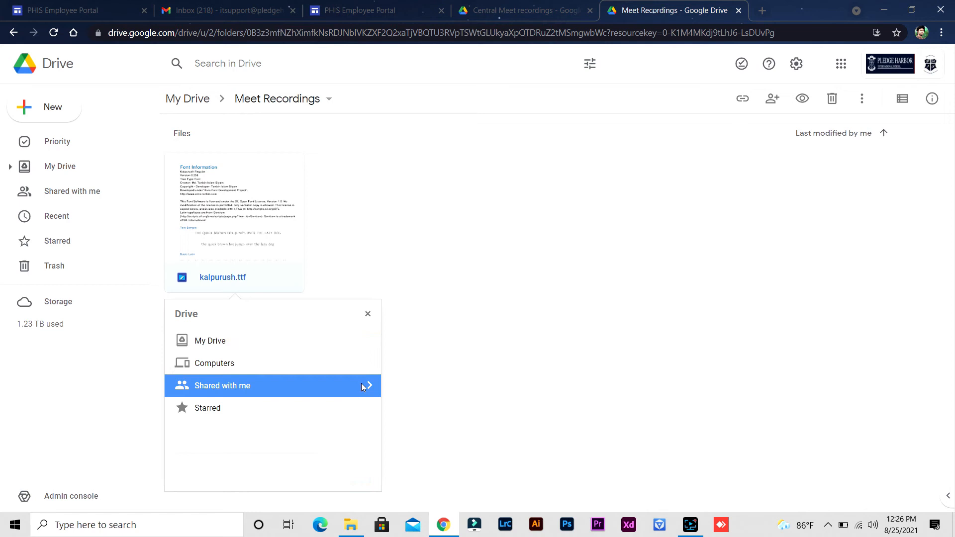
left_click(369, 386)
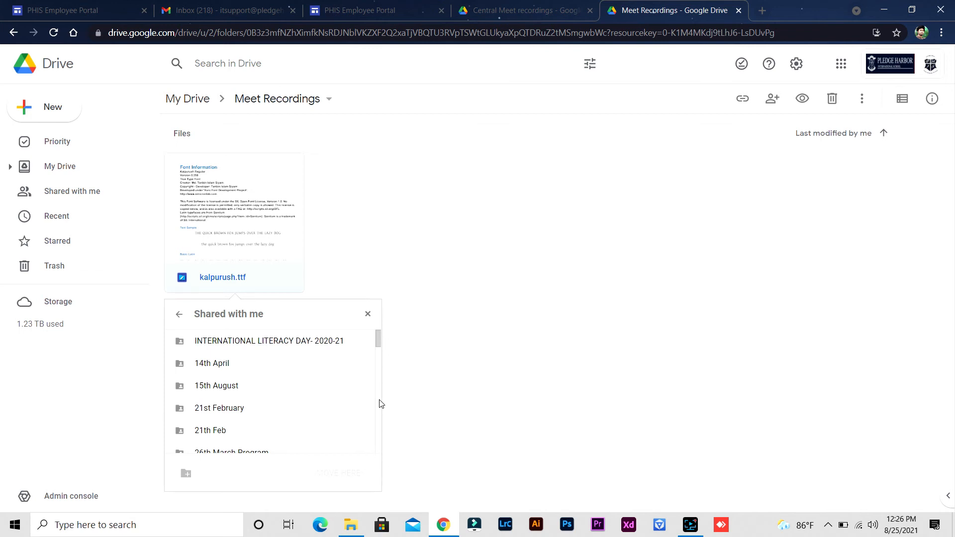
Step: Move kalpurush.ttf into the shared 21st February folder and accept the change in who has access
scroll(259, 420, "down", 3)
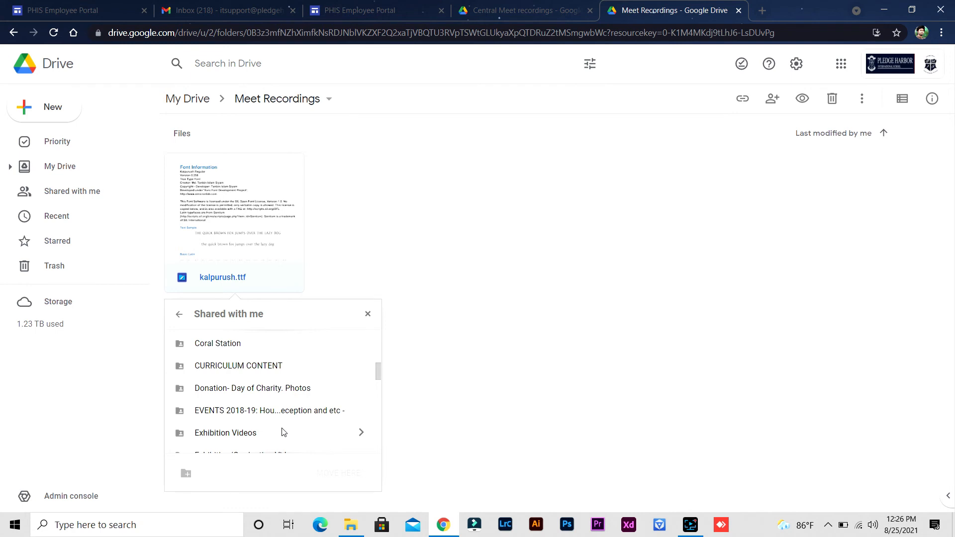
scroll(283, 432, "up", 5)
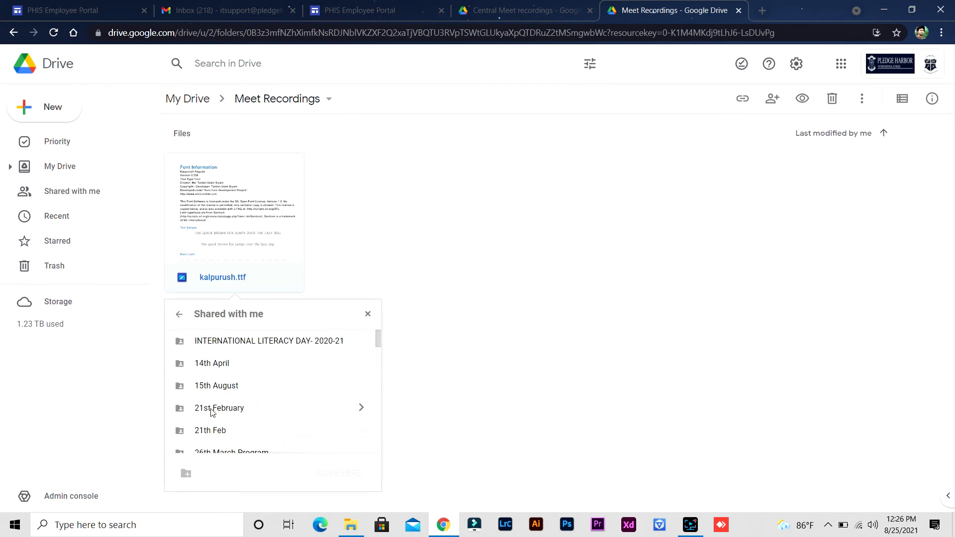
left_click(361, 408)
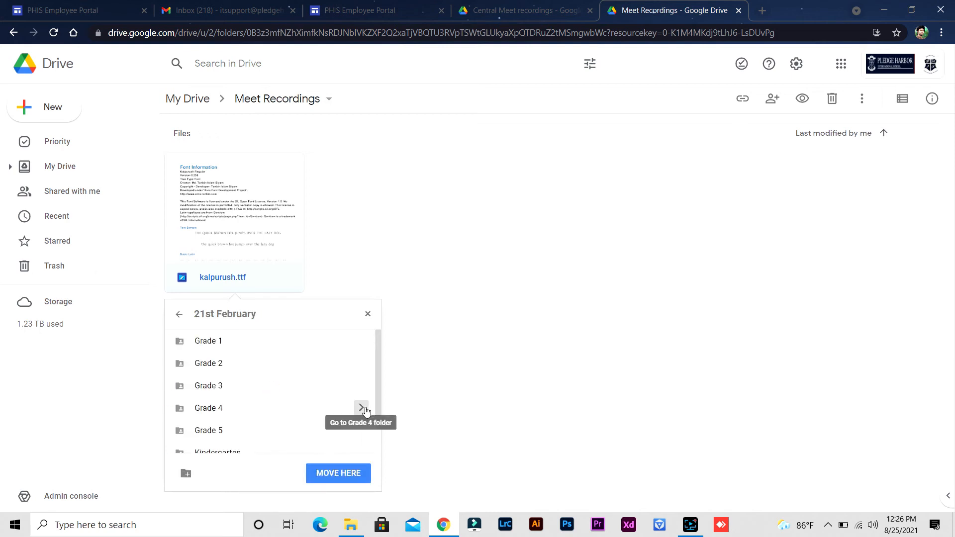
scroll(297, 412, "down", 2)
scroll(297, 412, "up", 2)
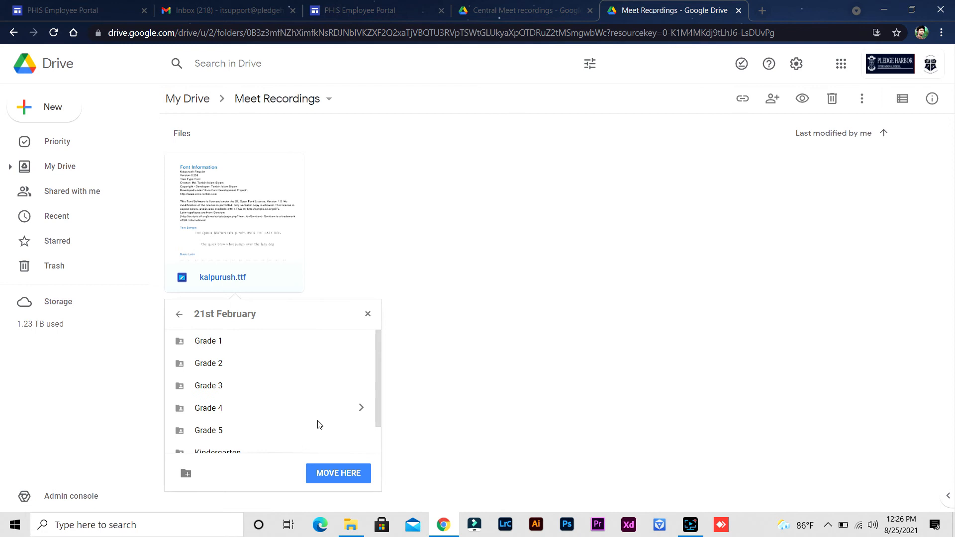
left_click(334, 475)
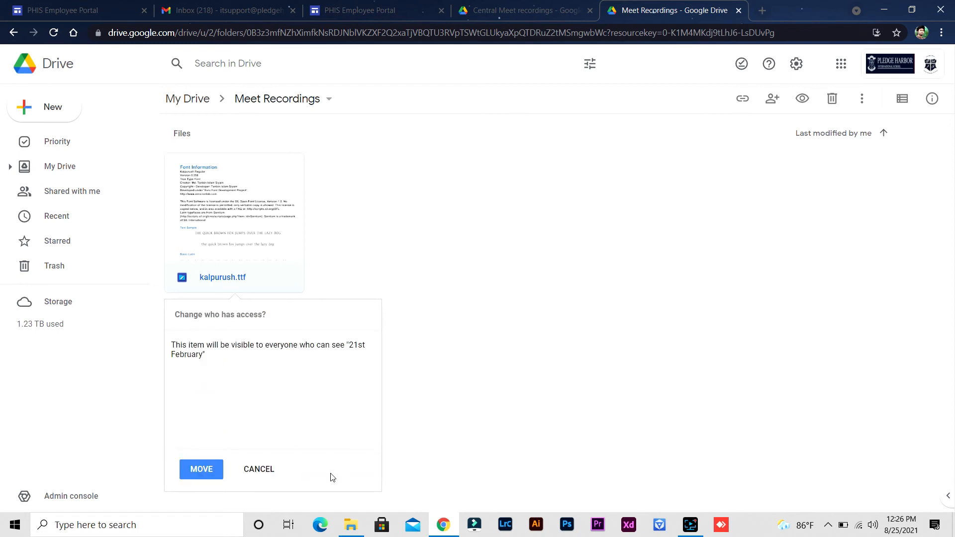
left_click(192, 472)
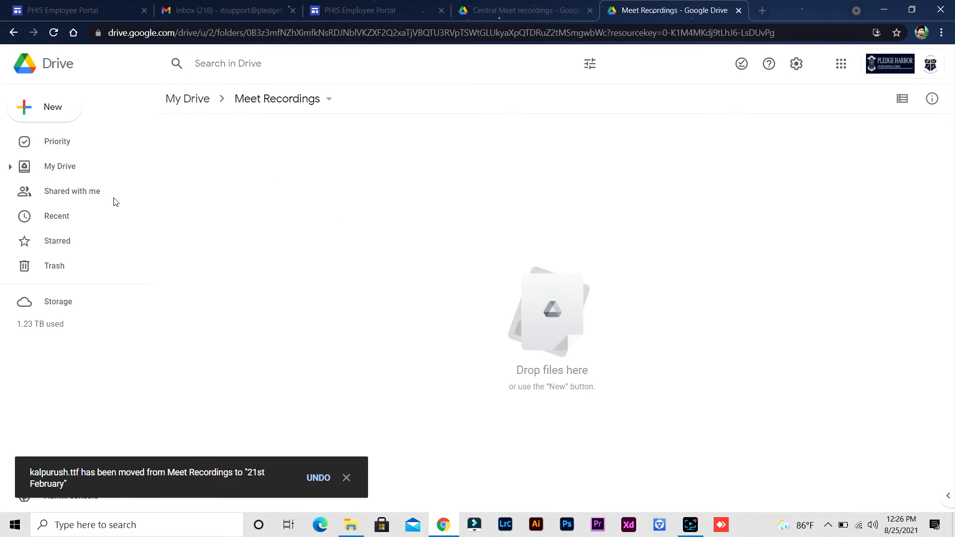
Step: Open the 21st February folder under Shared with me and remove kalpurush.ttf from it
left_click(63, 197)
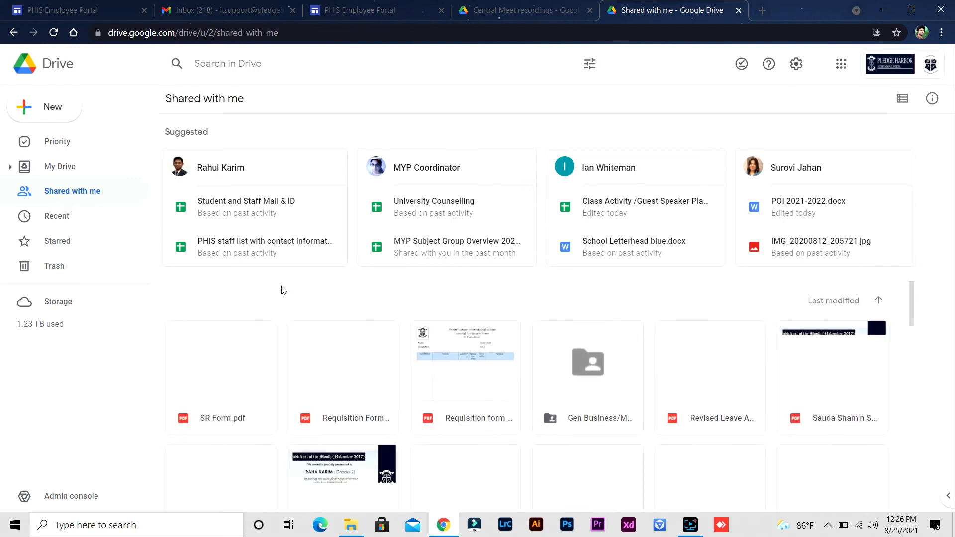
scroll(386, 315, "down", 8)
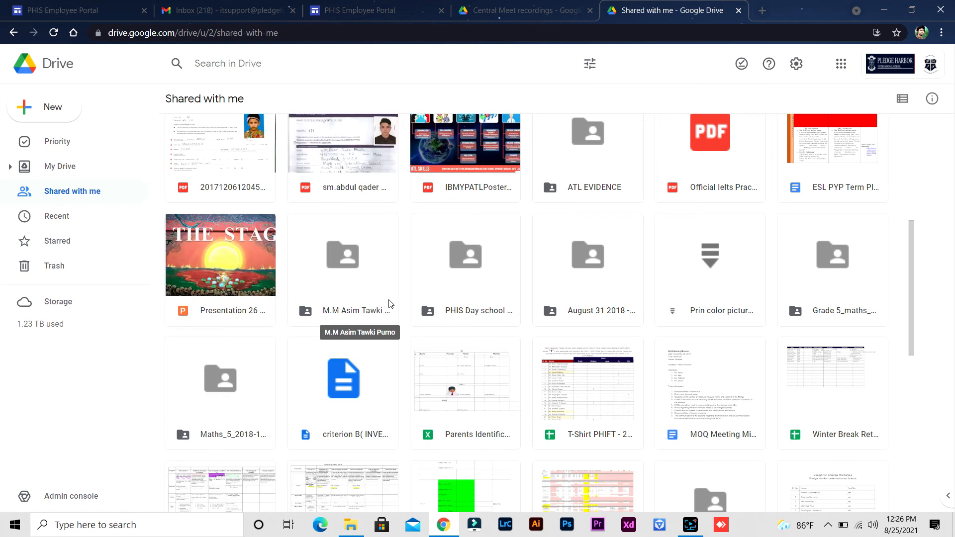
scroll(388, 306, "down", 3)
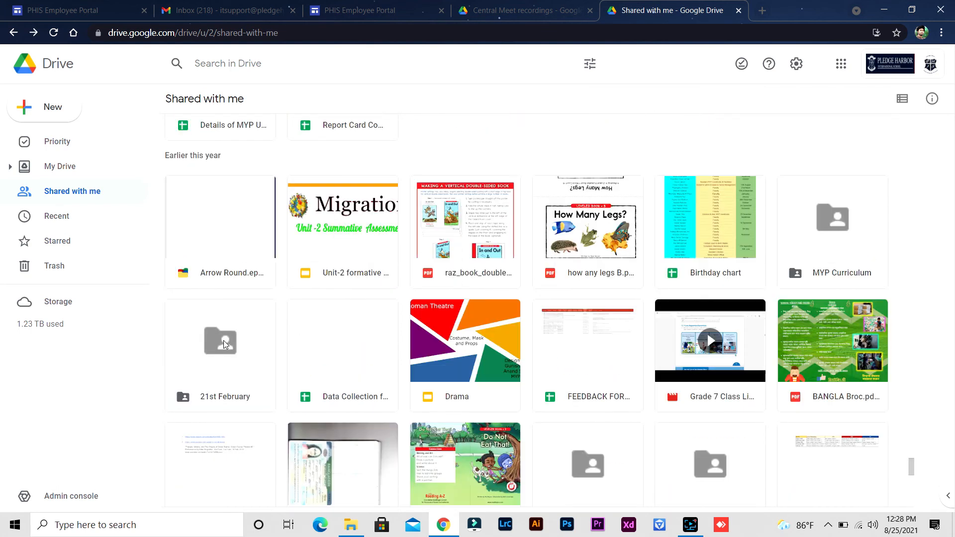
left_click(224, 344)
double_click(224, 345)
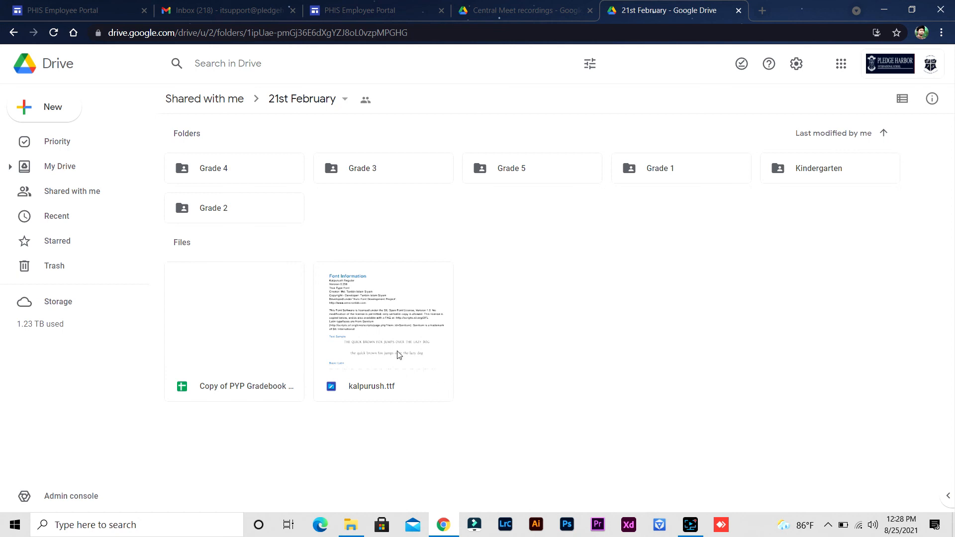
right_click(381, 314)
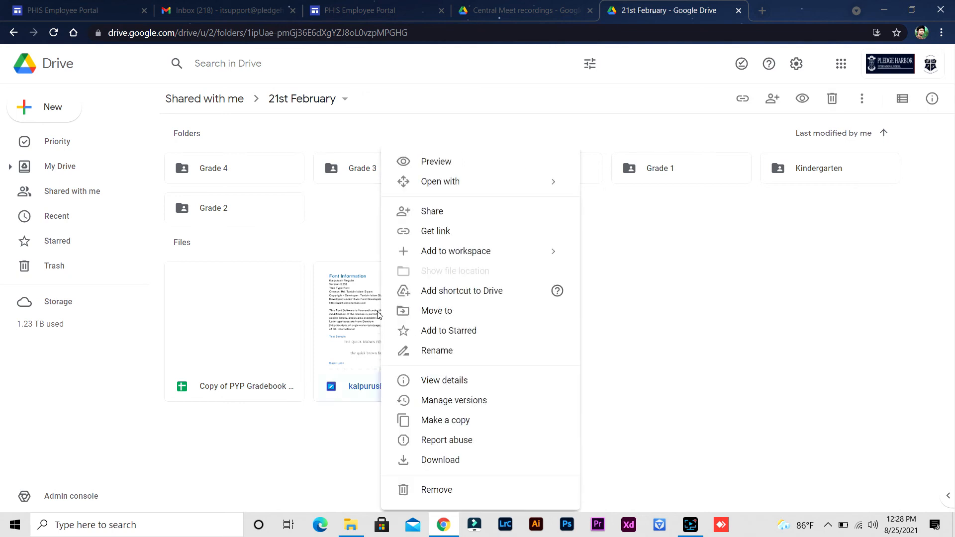
left_click(436, 490)
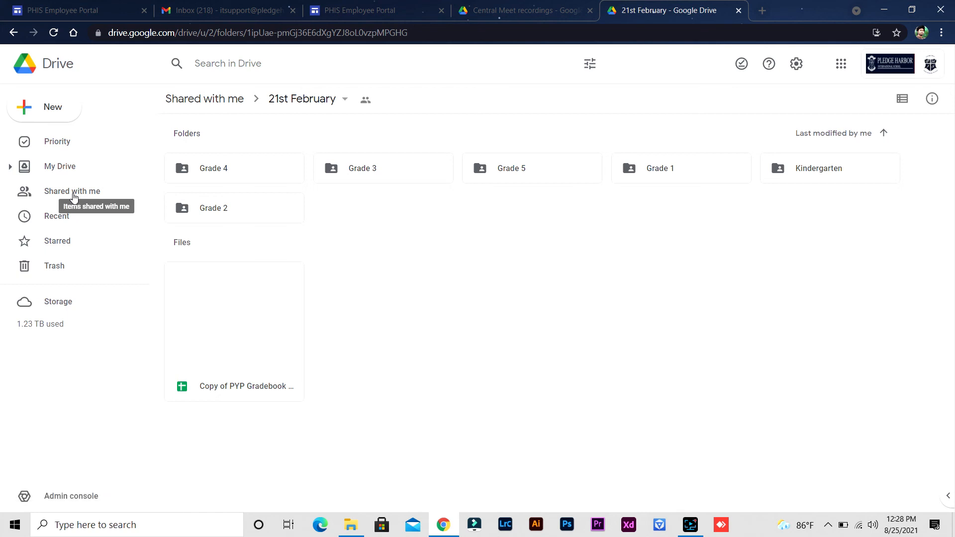
left_click(56, 107)
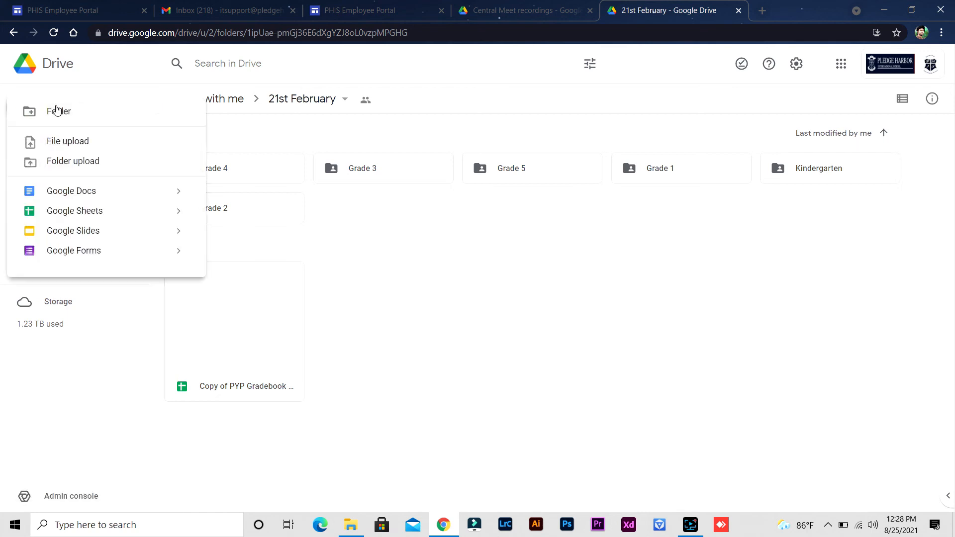
left_click(86, 164)
left_click(144, 155)
double_click(145, 156)
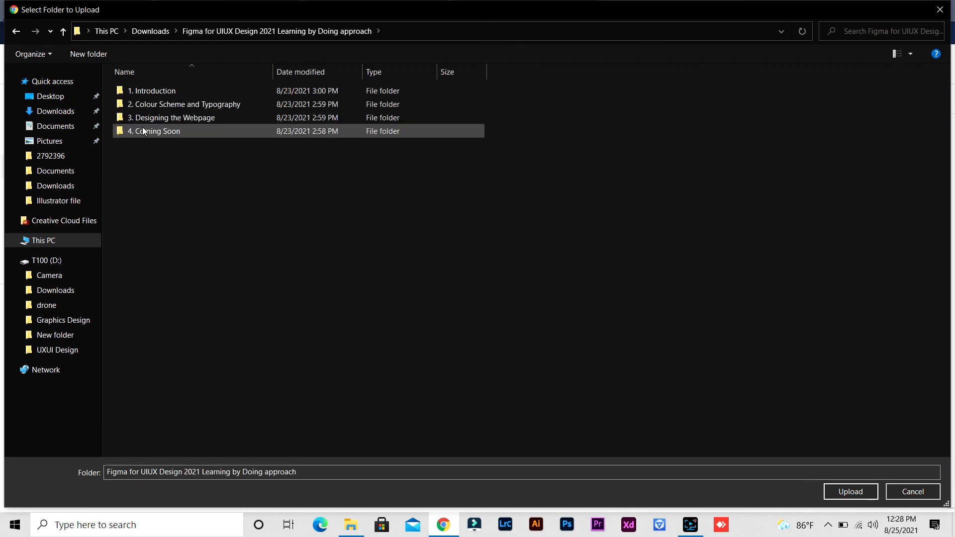
left_click(18, 40)
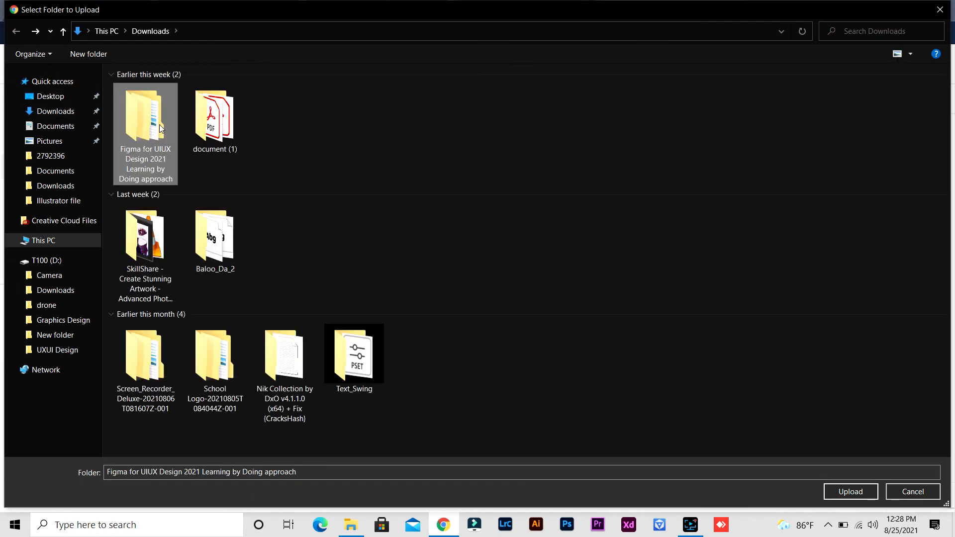
double_click(227, 124)
left_click(16, 31)
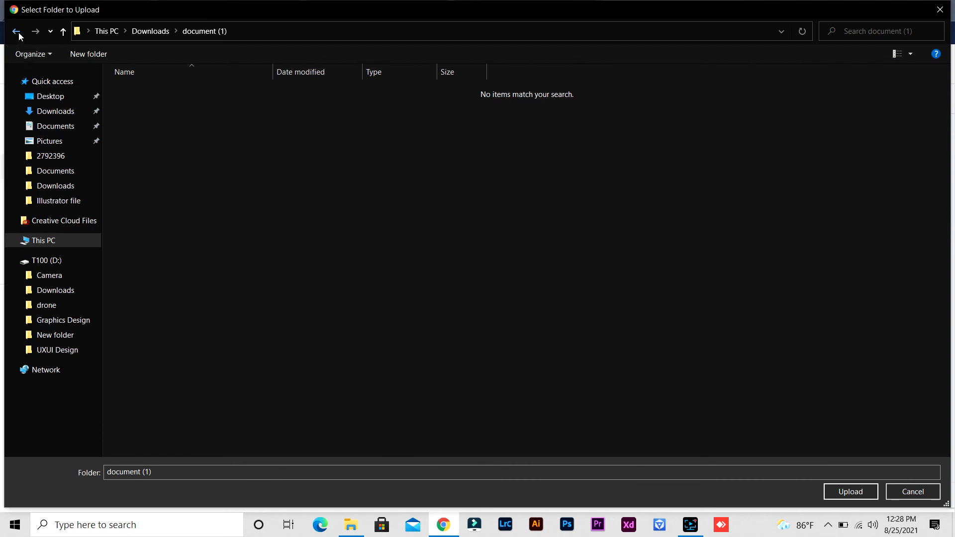
left_click(153, 127)
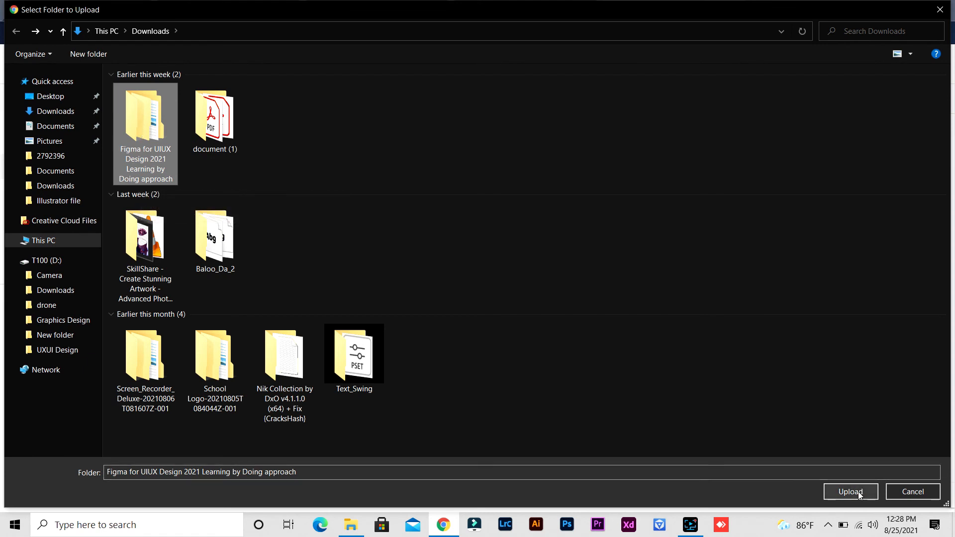
left_click(931, 492)
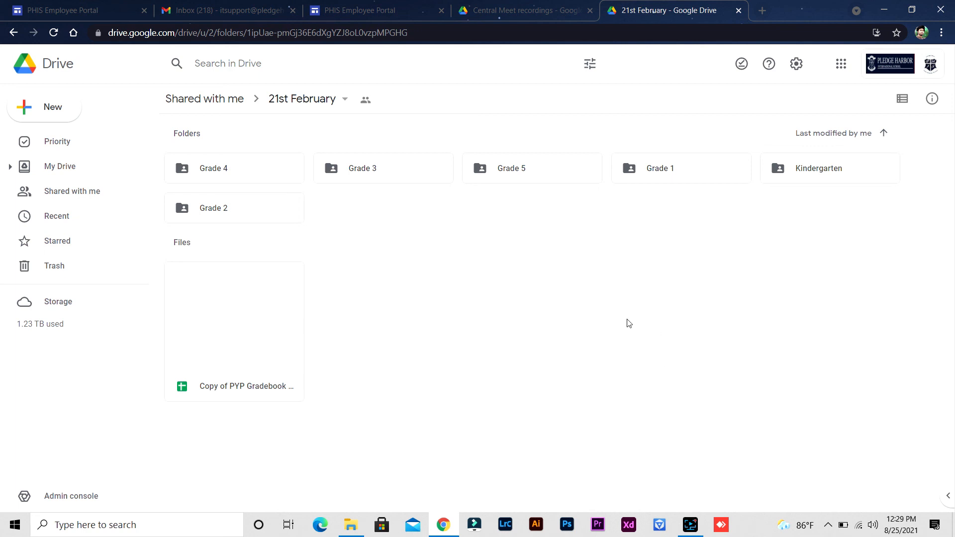
right_click(228, 172)
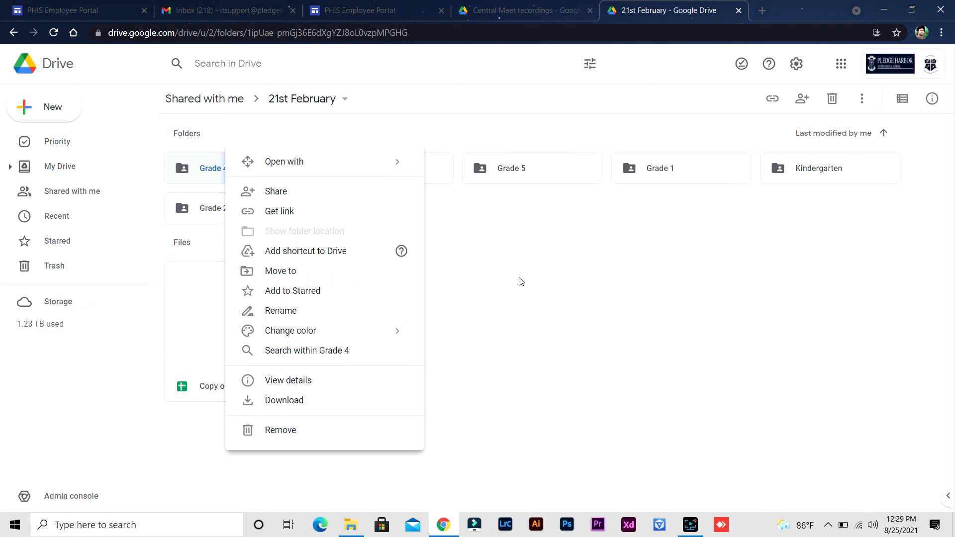
left_click(624, 288)
Step: Open the PHIS Day school admission information folder under Shared with me
left_click(60, 166)
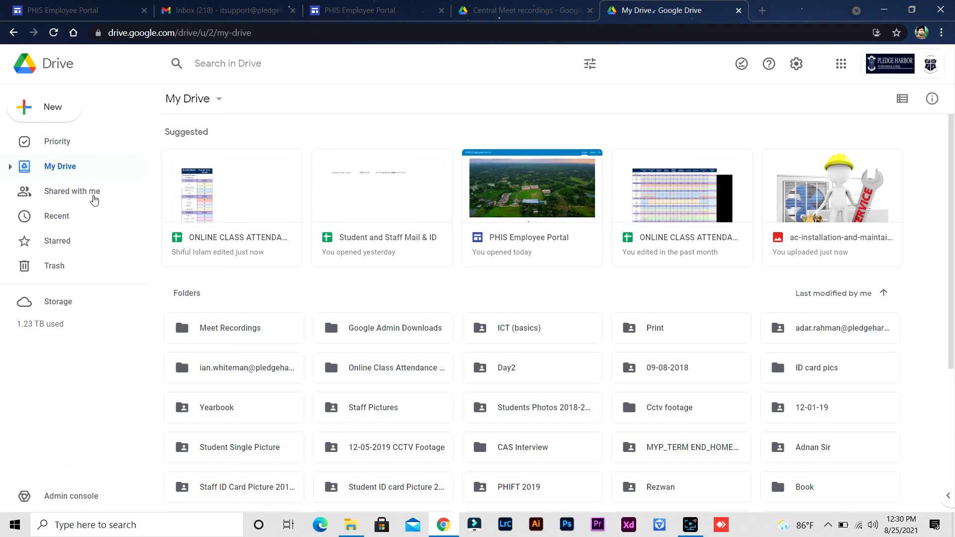
left_click(94, 200)
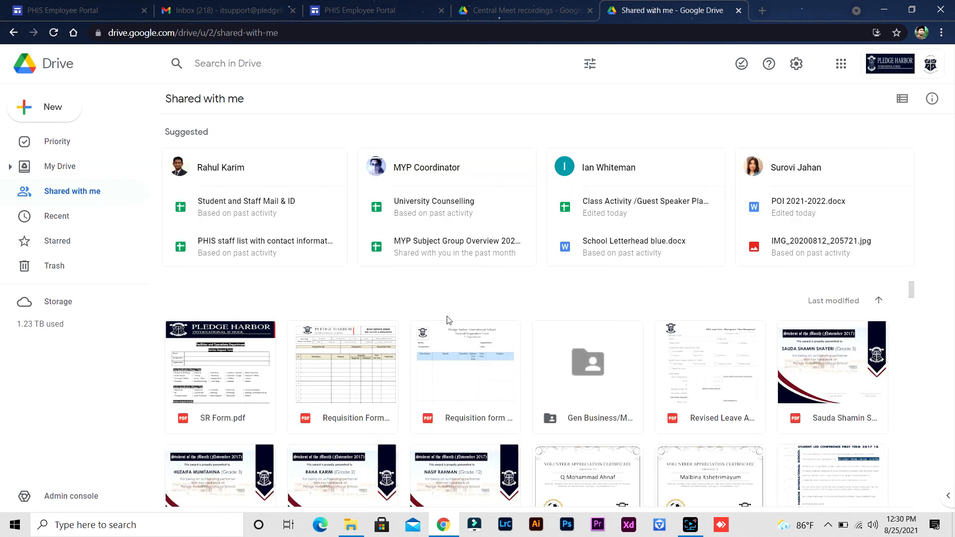
scroll(455, 318, "down", 8)
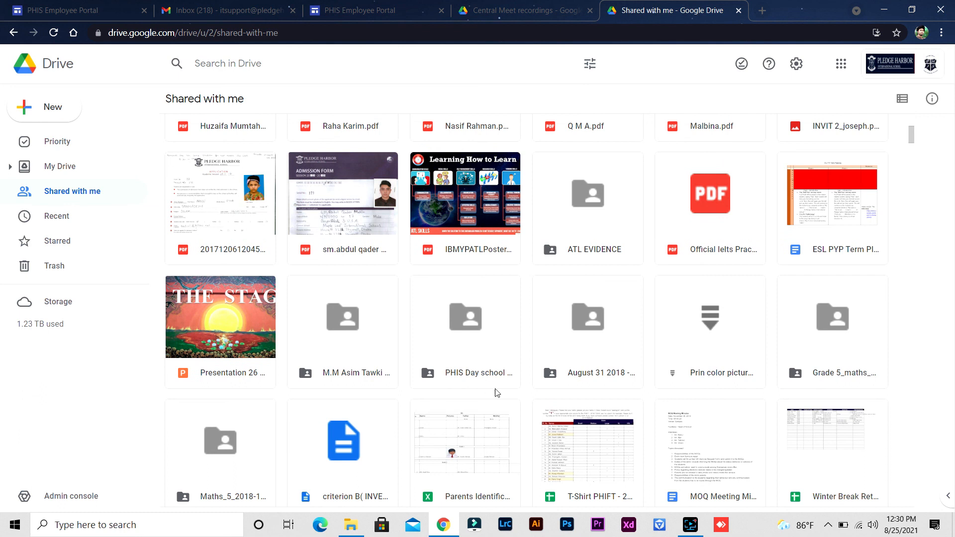
double_click(466, 328)
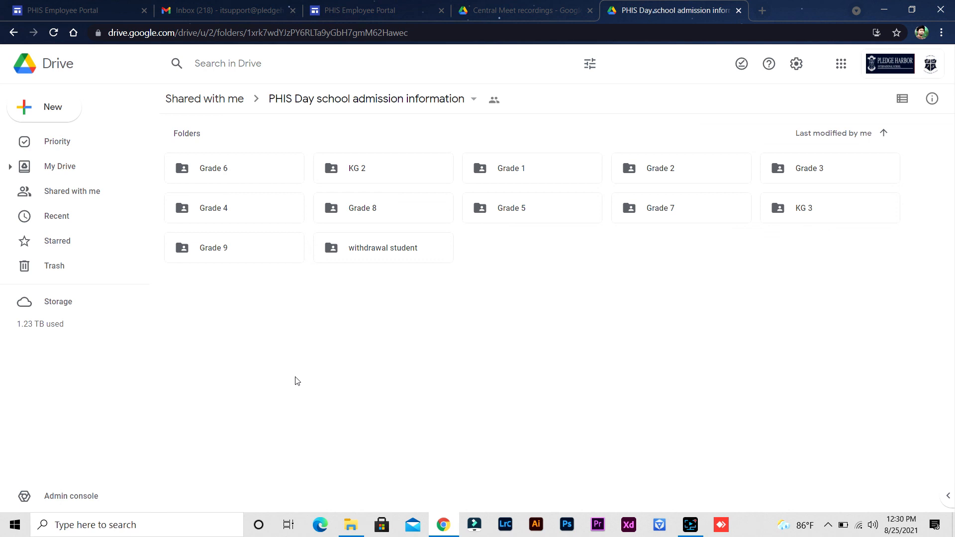
left_click(50, 111)
left_click(387, 375)
left_click(33, 106)
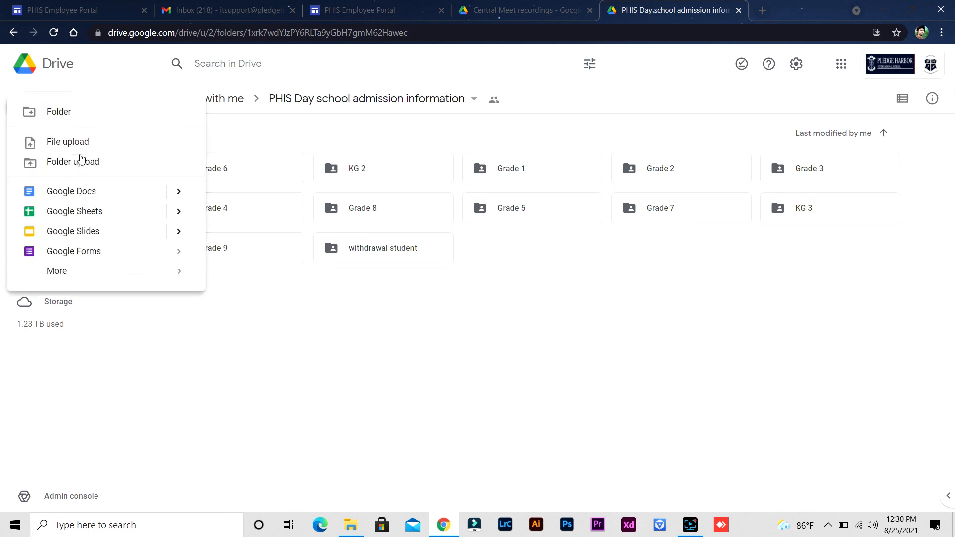
left_click(529, 413)
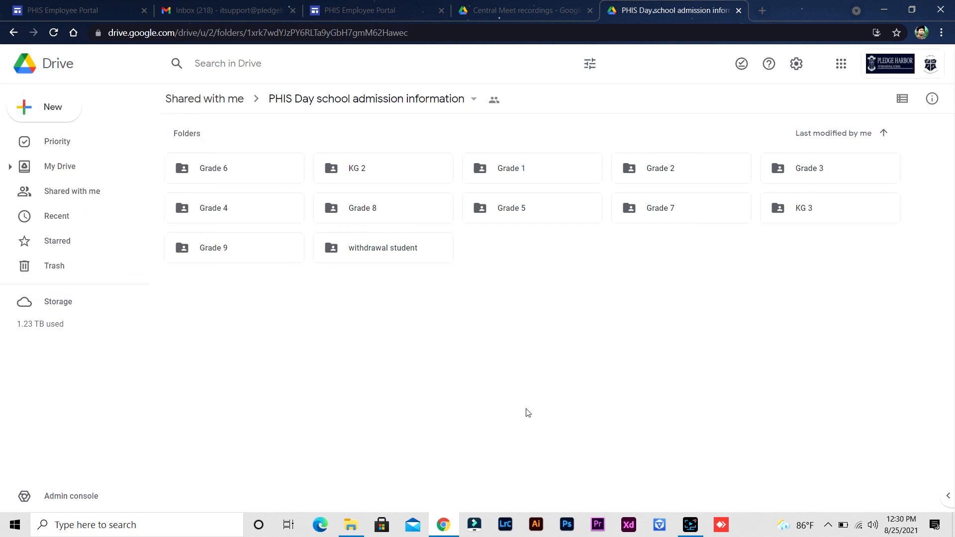
left_click(357, 525)
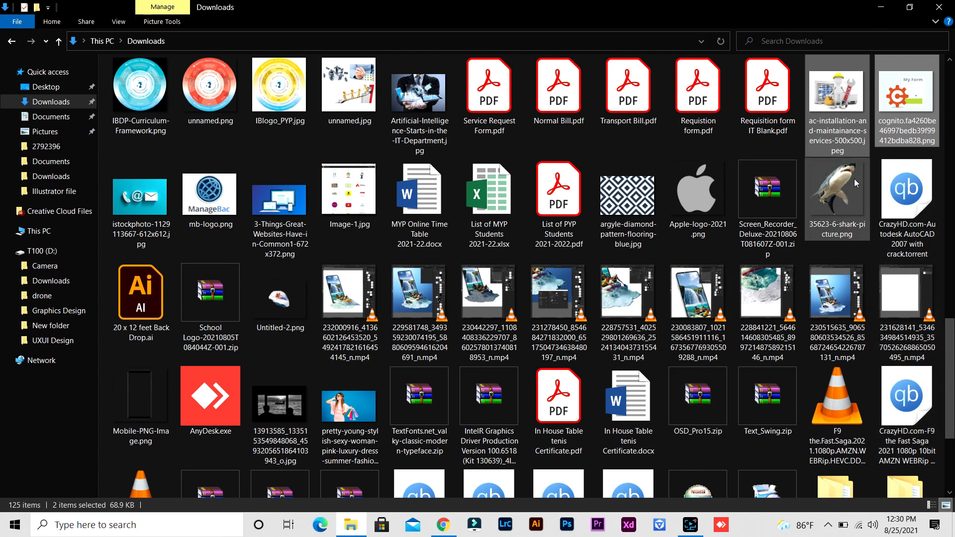
left_click(841, 117)
left_click_drag(125, 203, 608, 384)
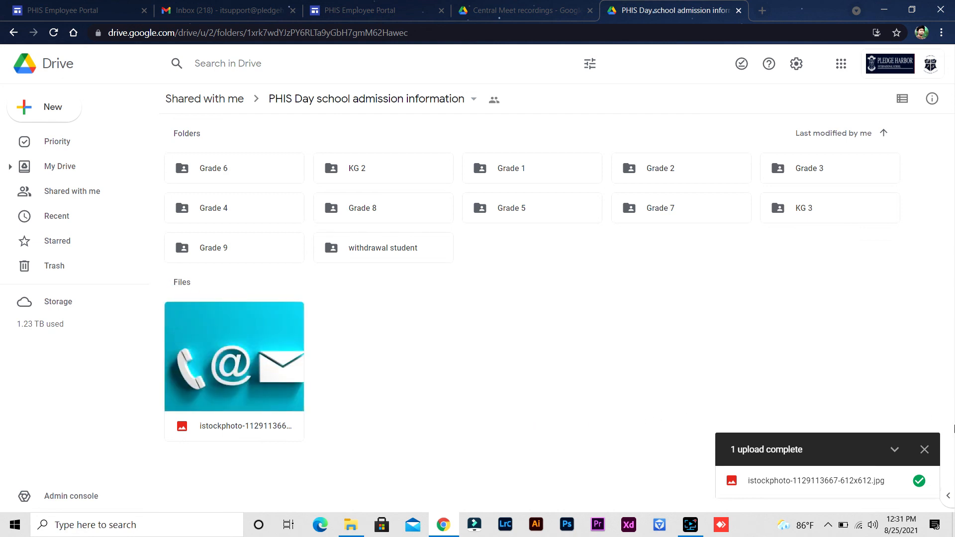
Step: Dismiss the upload notice, remove the uploaded istockphoto image from the shared folder, and return to My Drive
left_click(925, 450)
right_click(233, 376)
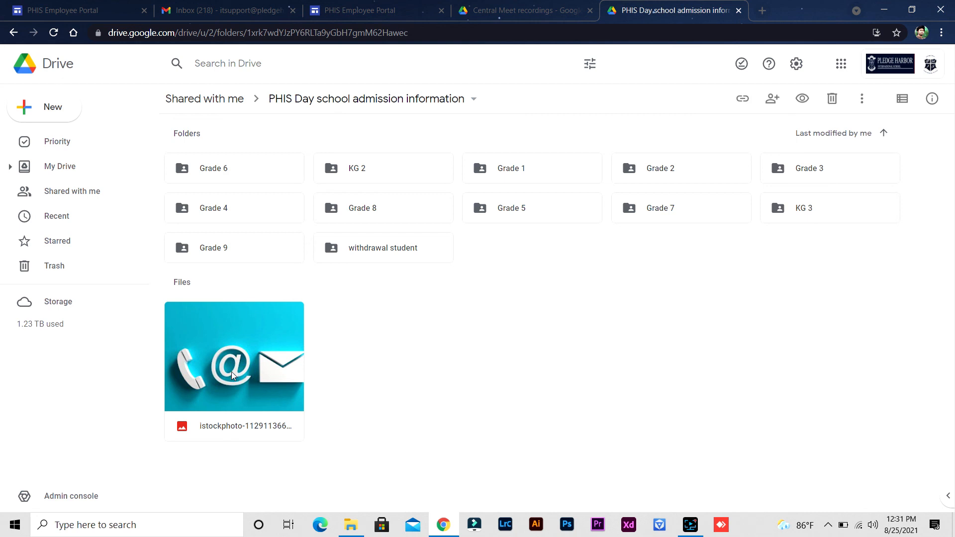
left_click(278, 490)
left_click(66, 170)
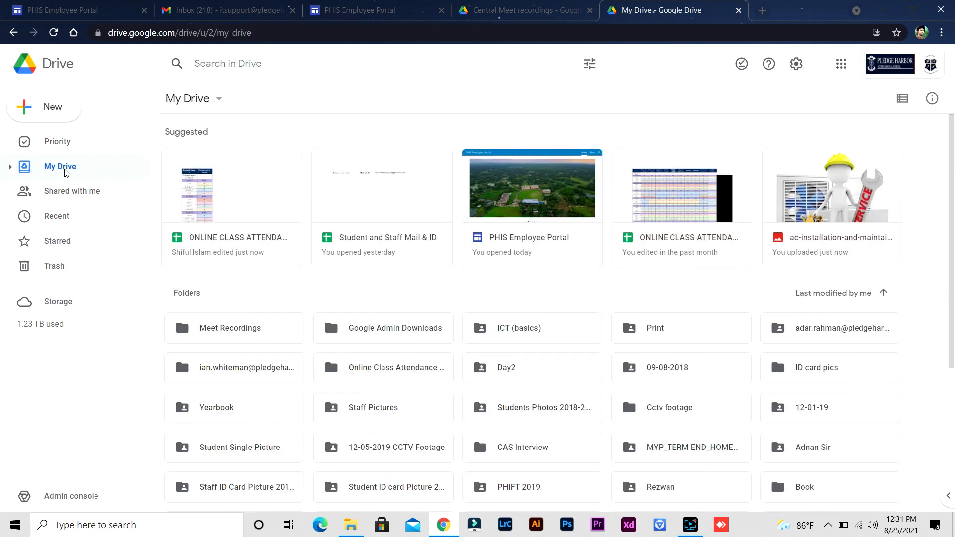